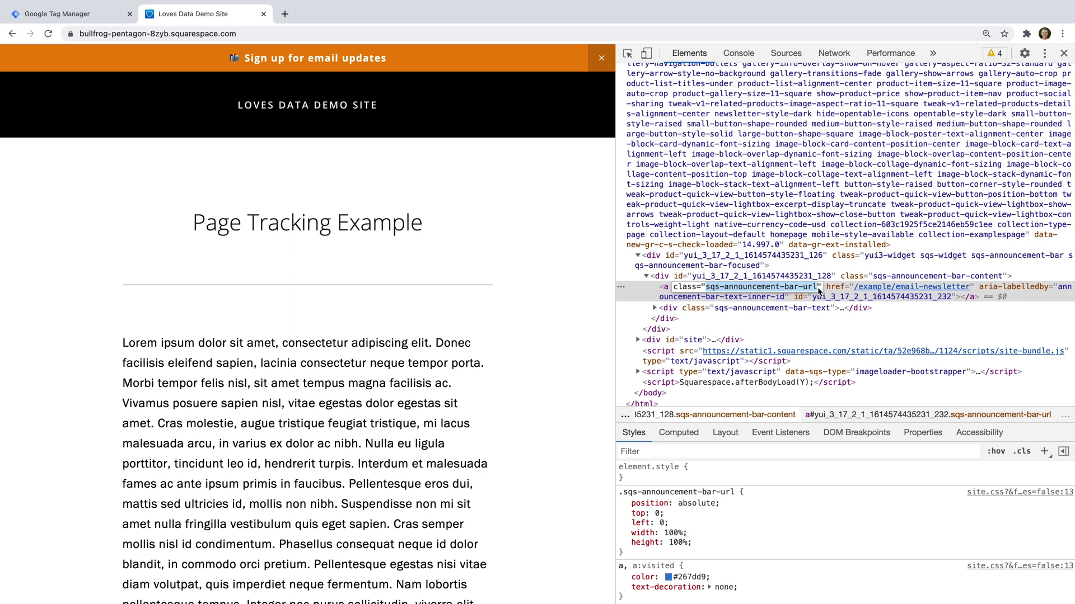
# Step: Add a new tag titled 'Google Analytics 4 GA4 Announcement Click' and open its Tag Configuration types
pyautogui.click(85, 17)
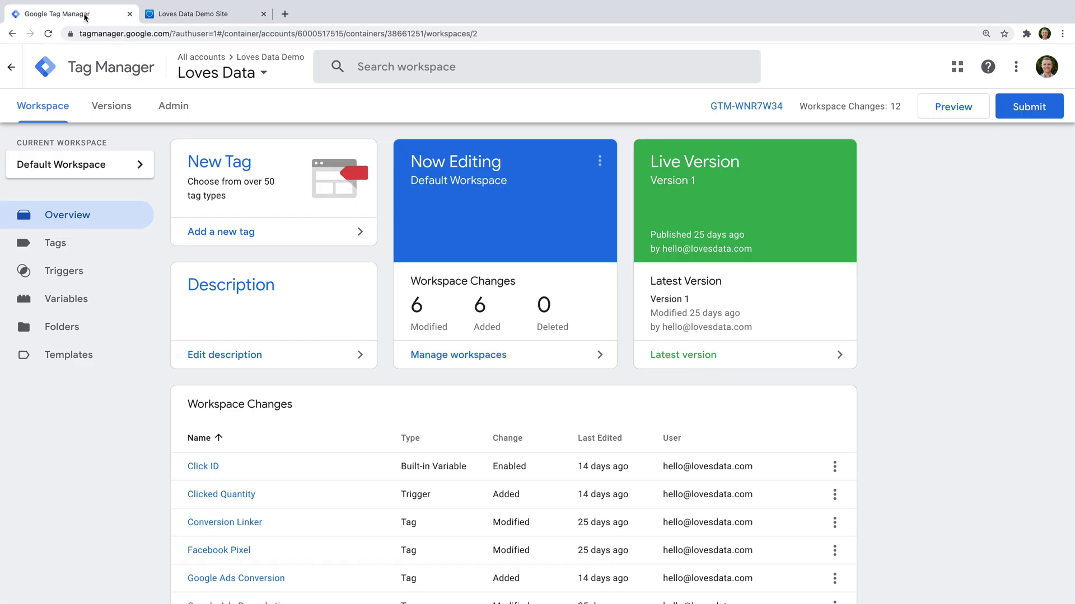
pyautogui.click(242, 234)
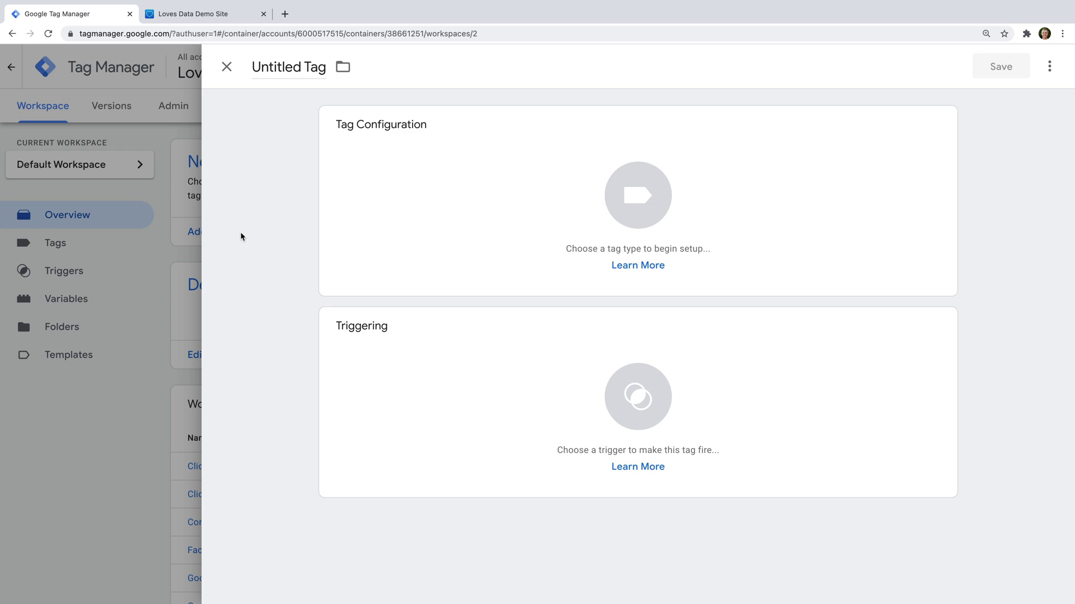
pyautogui.click(297, 68)
pyautogui.write('Google ')
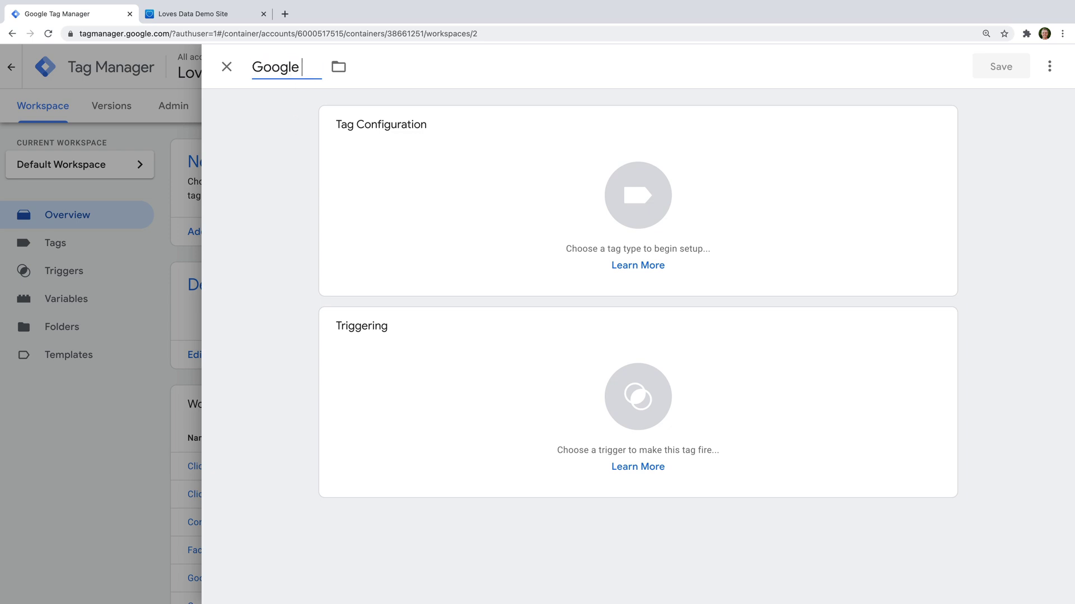
pyautogui.write('Analytics ')
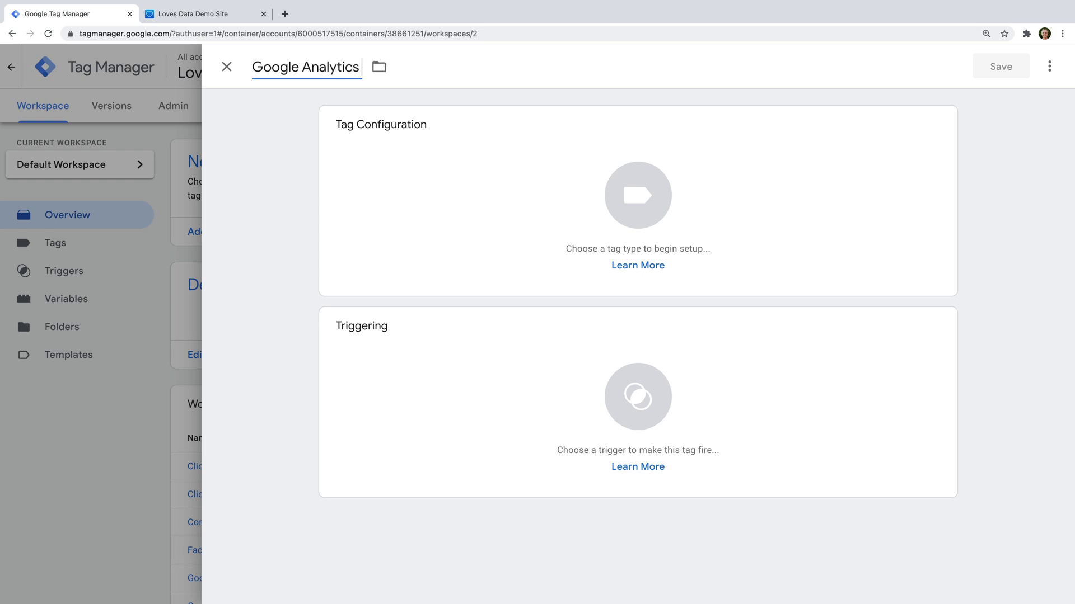
pyautogui.write('4 GA4 Anno')
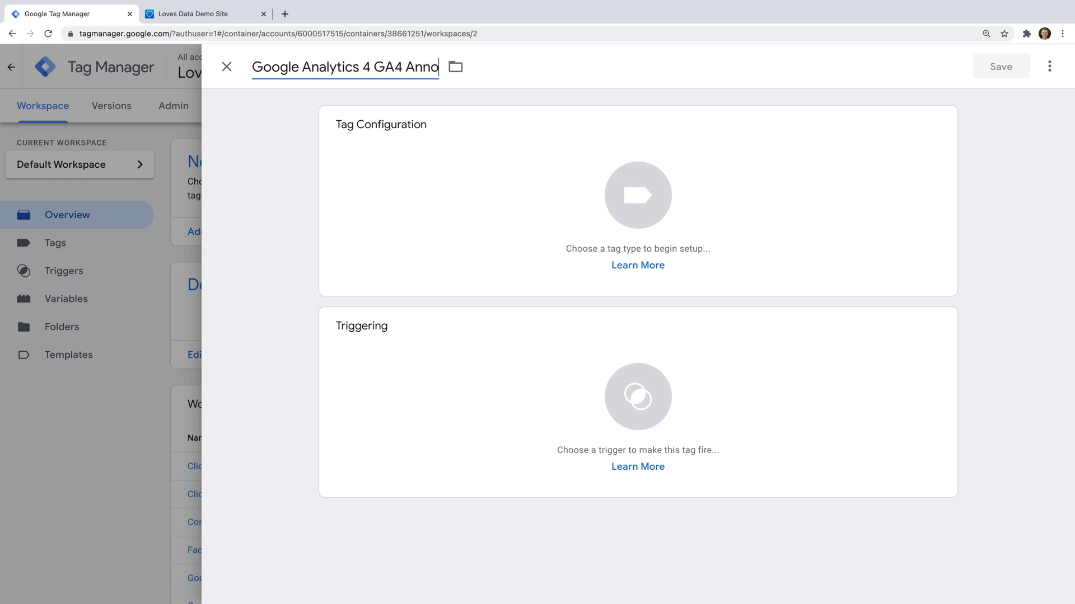
pyautogui.write('uncement Click')
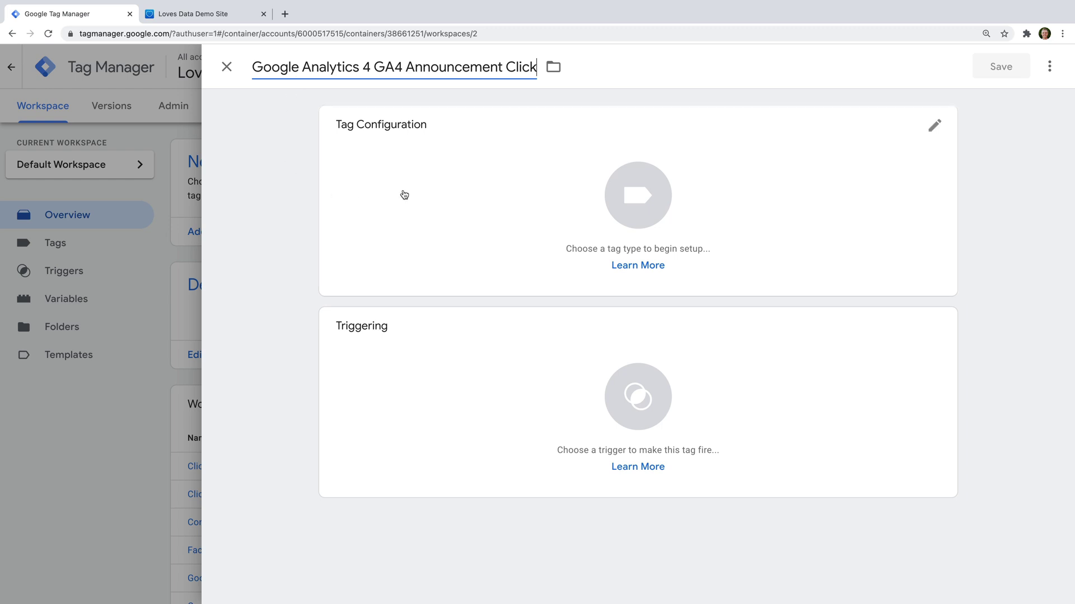
pyautogui.click(429, 185)
pyautogui.click(429, 184)
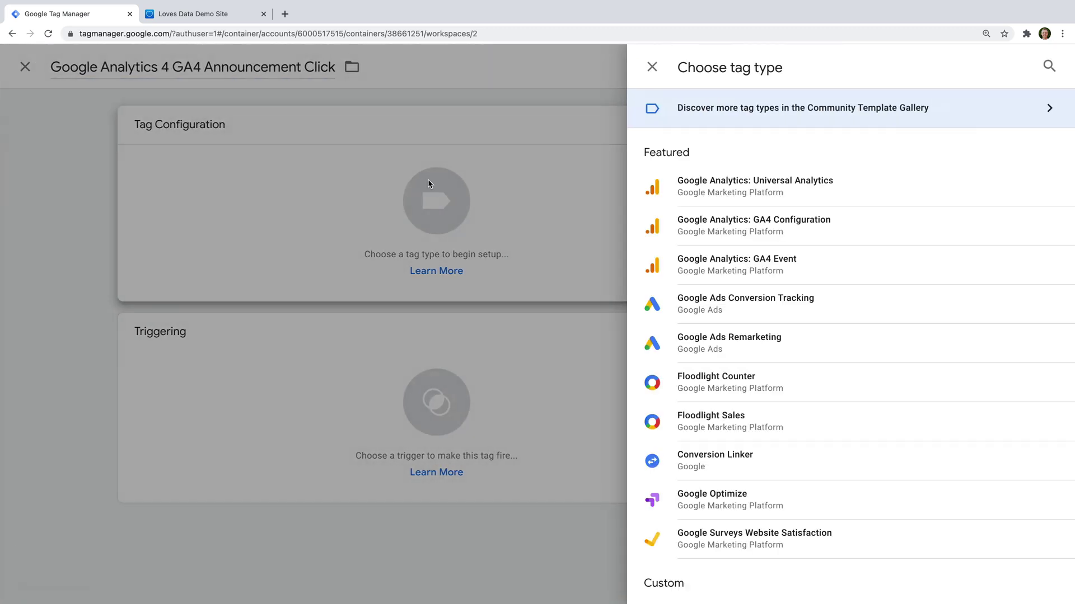
# Step: Make it a GA4 Event tag using the Google Analytics GA4 configuration with event name select_promotion
pyautogui.click(790, 274)
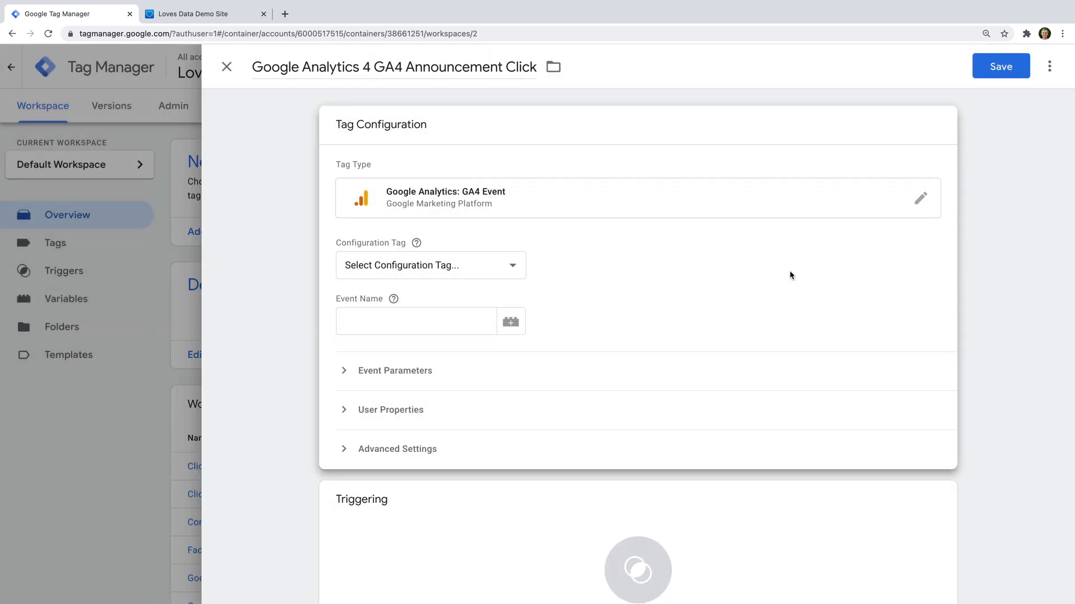
pyautogui.click(510, 268)
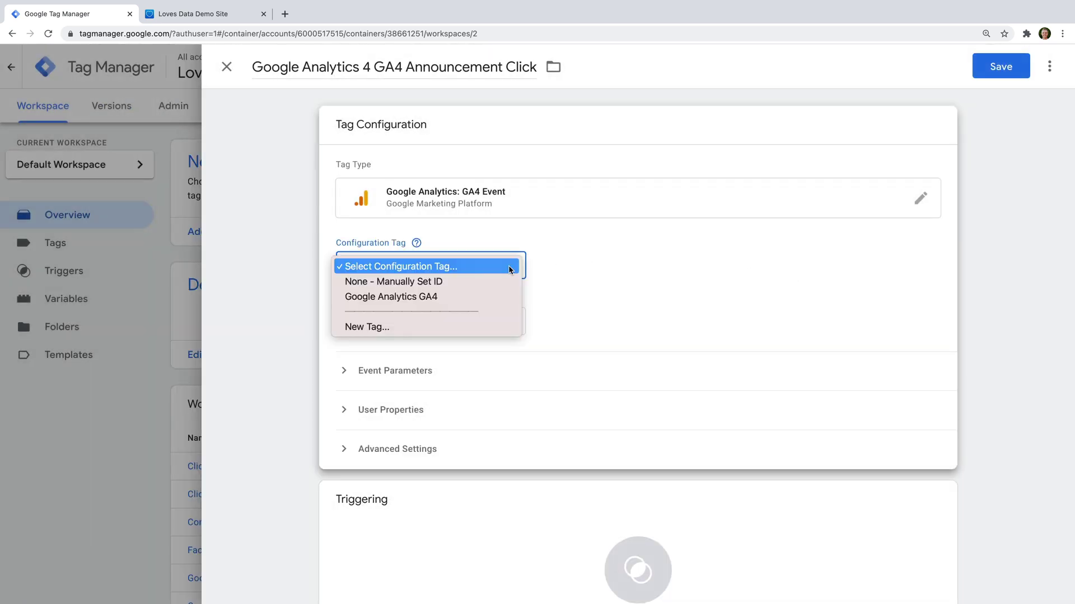
pyautogui.click(494, 296)
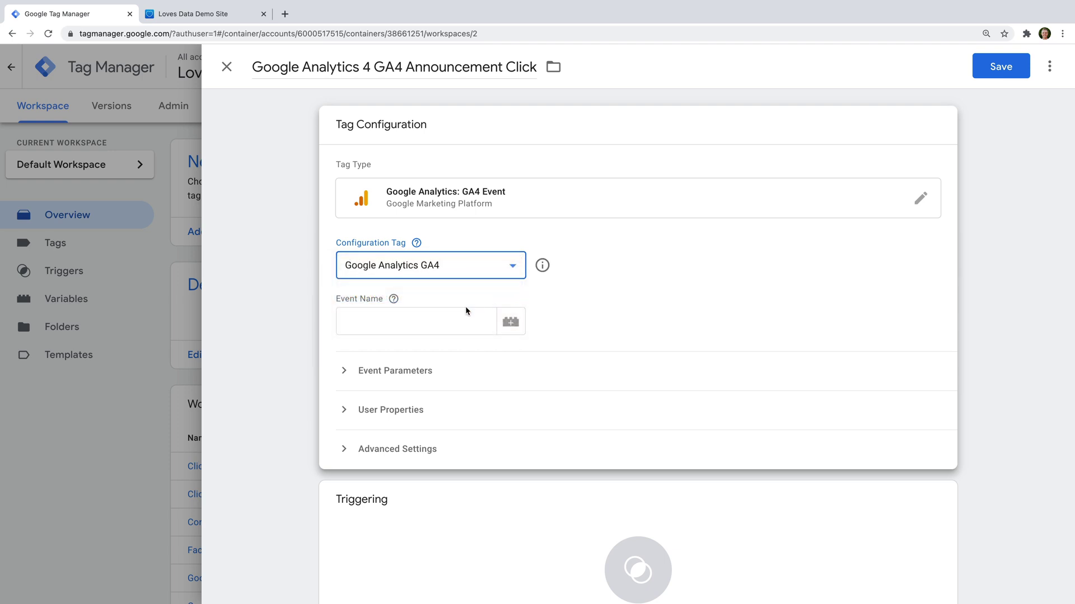
pyautogui.click(431, 319)
pyautogui.write('selec')
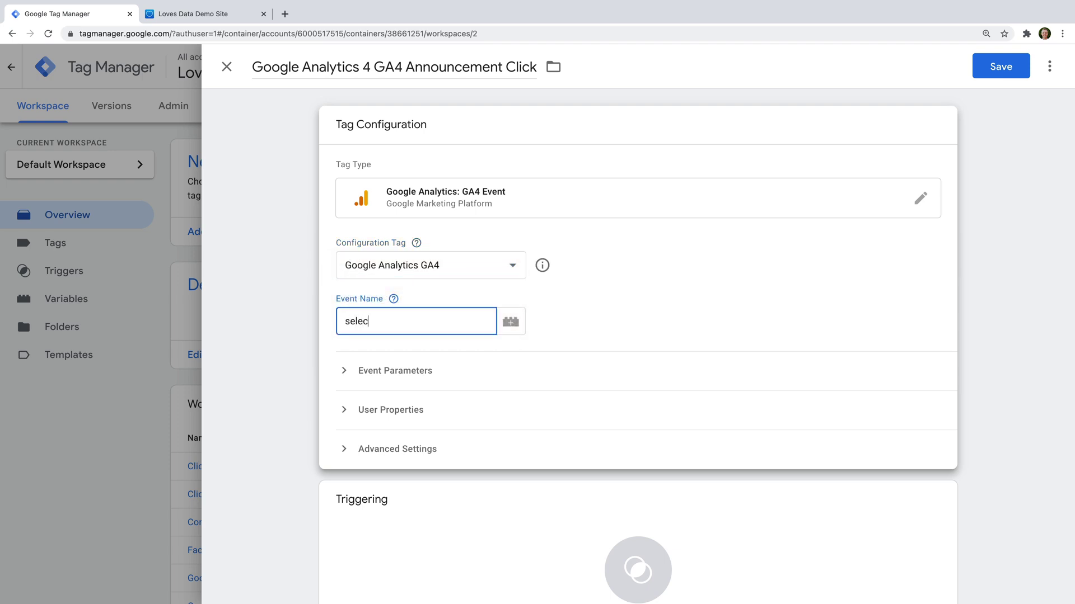
pyautogui.write('t_promotion')
# Step: Add an event parameter row named promotion_id
pyautogui.click(426, 372)
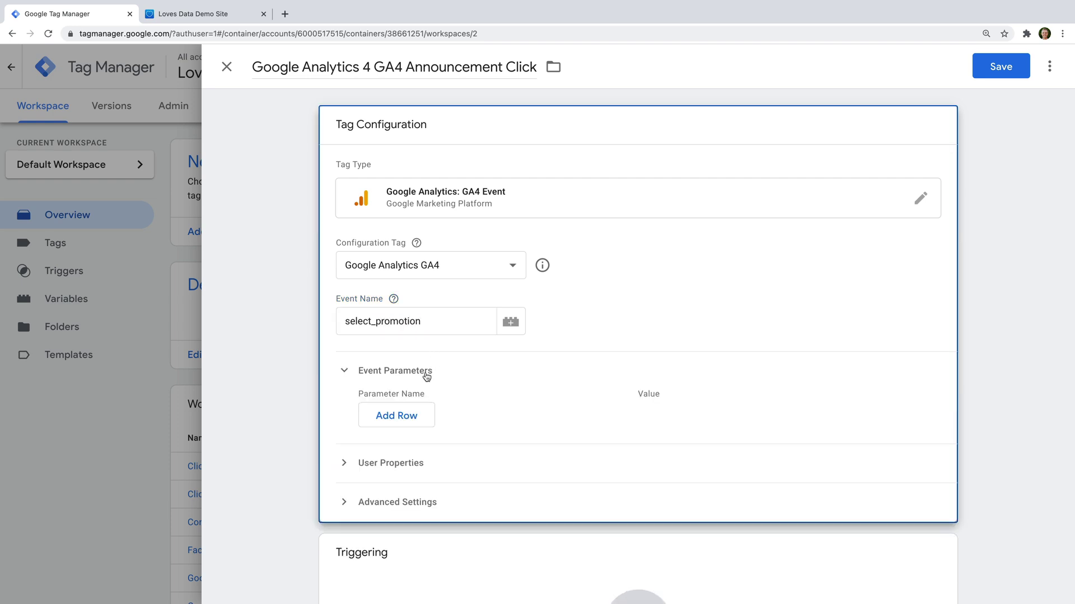
pyautogui.click(421, 415)
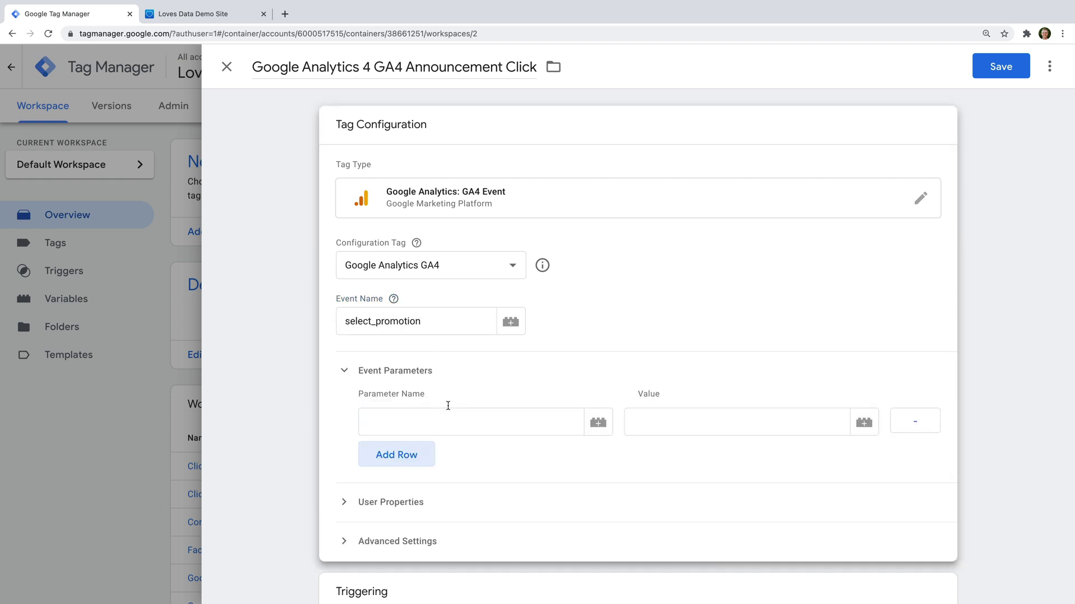
pyautogui.scroll(-1, 494, 385)
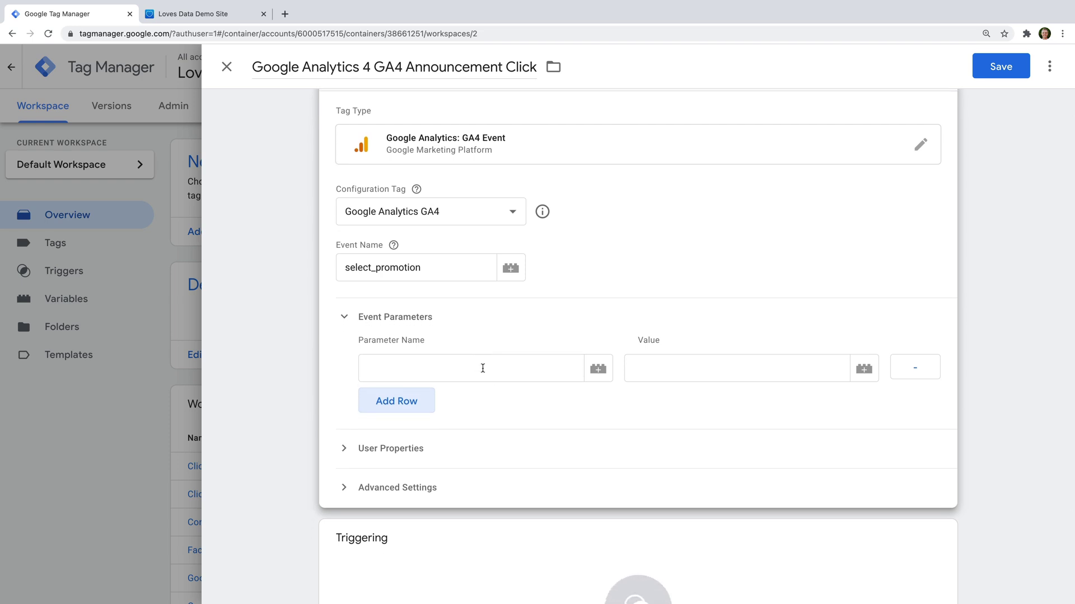
pyautogui.click(482, 367)
pyautogui.write('promotion')
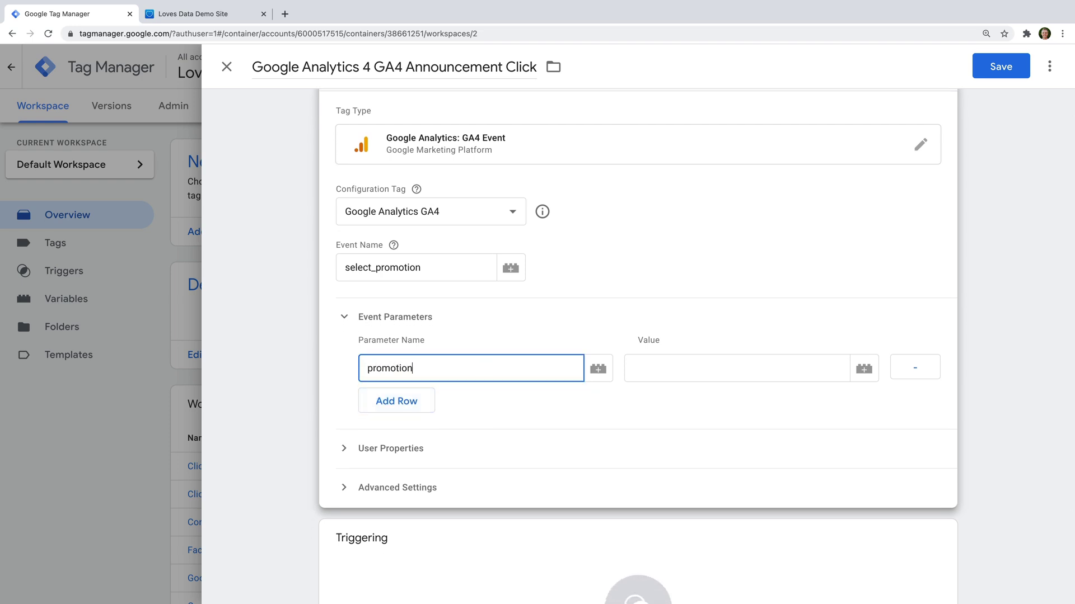
pyautogui.write('_id')
# Step: Set the promotion_id value to the built-in {{Click Classes}} variable
pyautogui.click(864, 369)
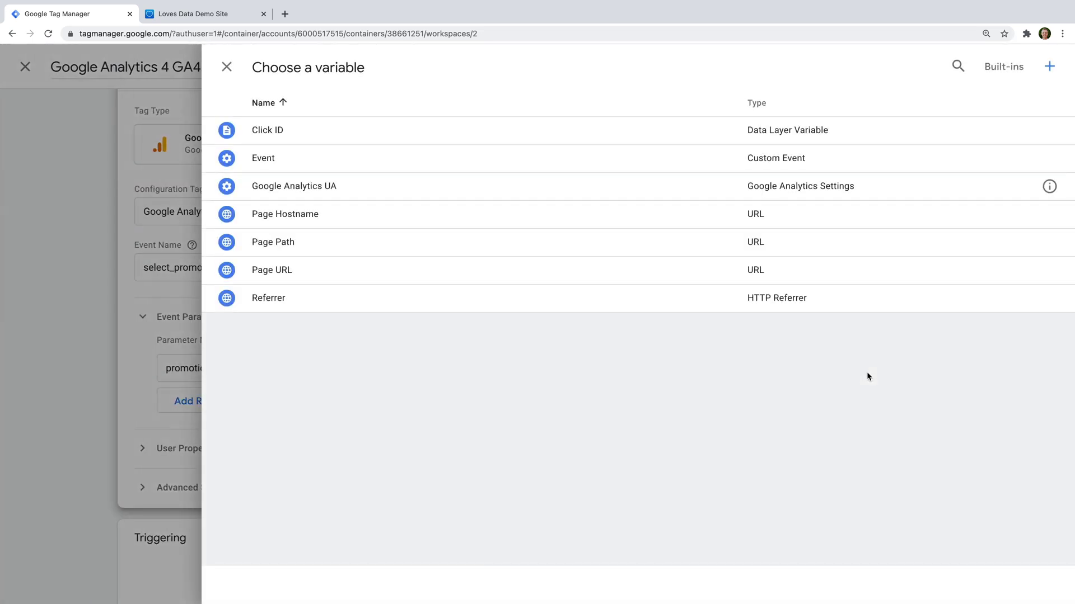
pyautogui.click(1005, 70)
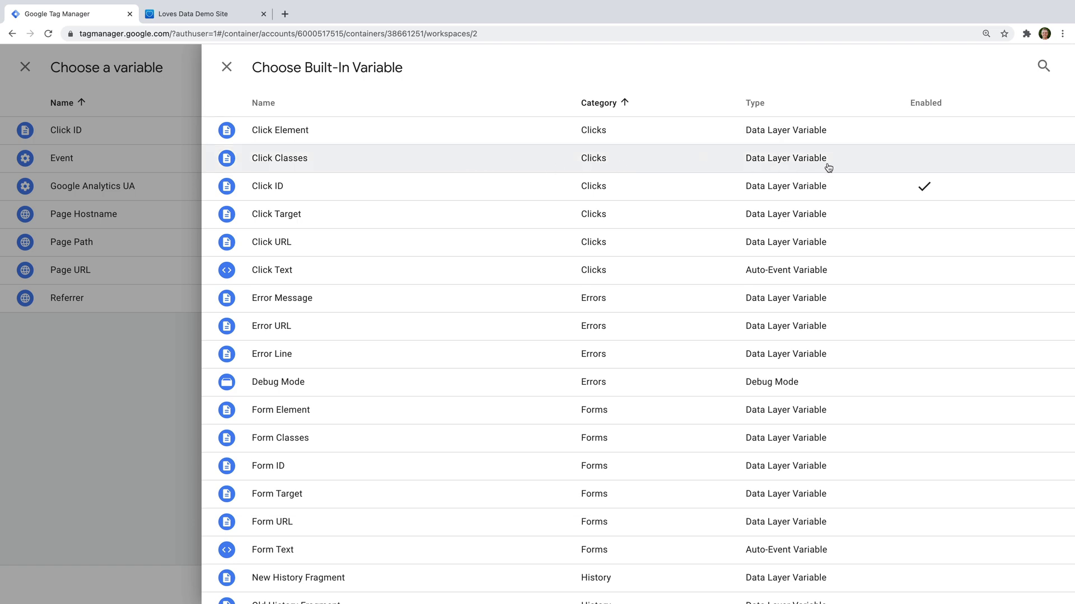
pyautogui.click(845, 167)
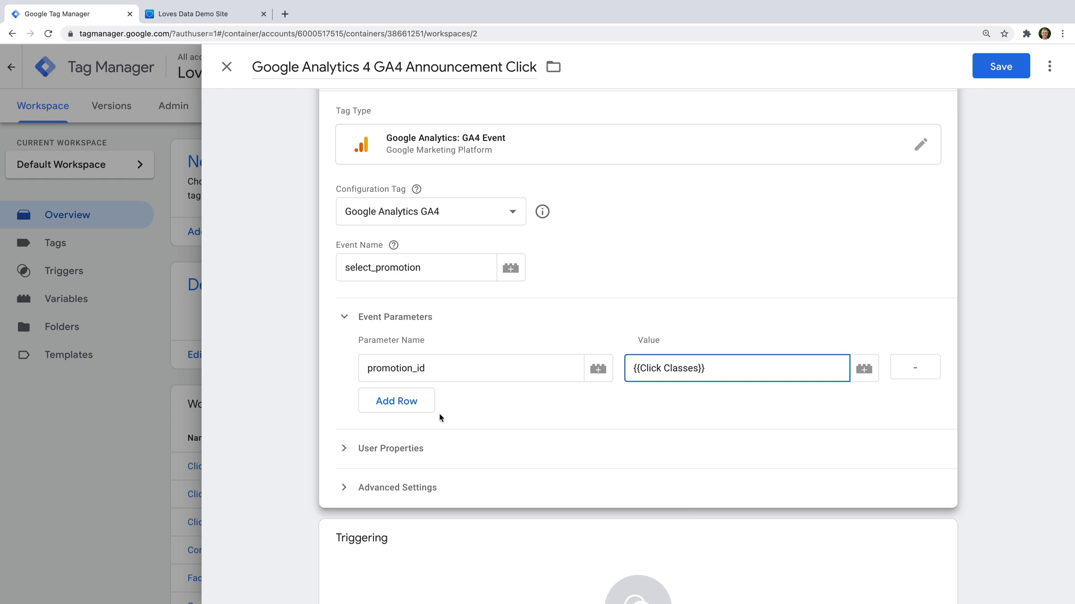
# Step: Add a location_id parameter whose value is the built-in {{Click URL}} variable
pyautogui.click(417, 406)
pyautogui.click(417, 407)
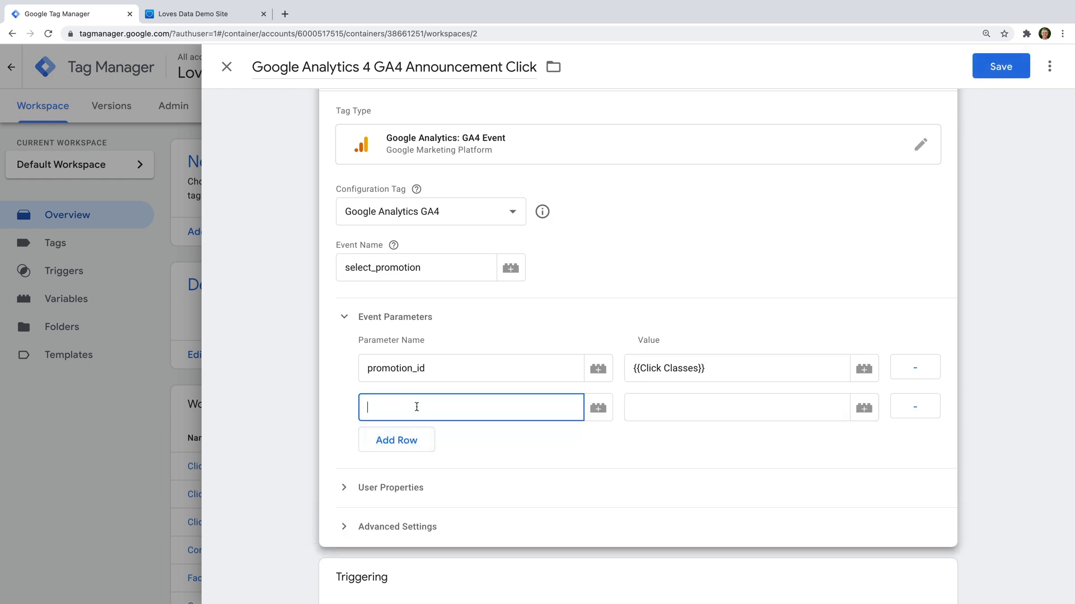
pyautogui.write('location_id')
pyautogui.click(873, 415)
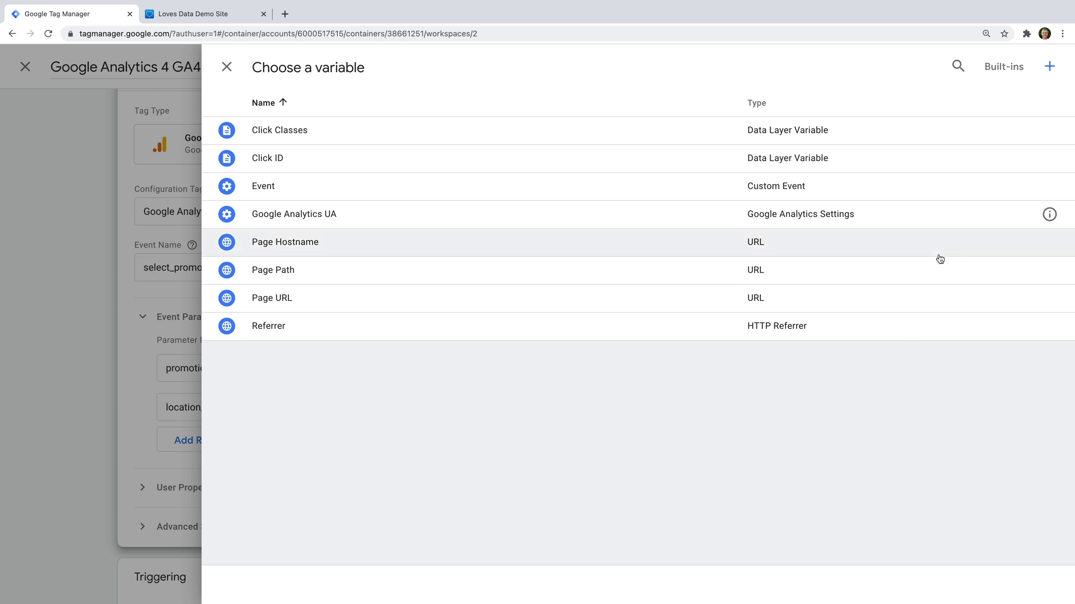
pyautogui.click(1002, 69)
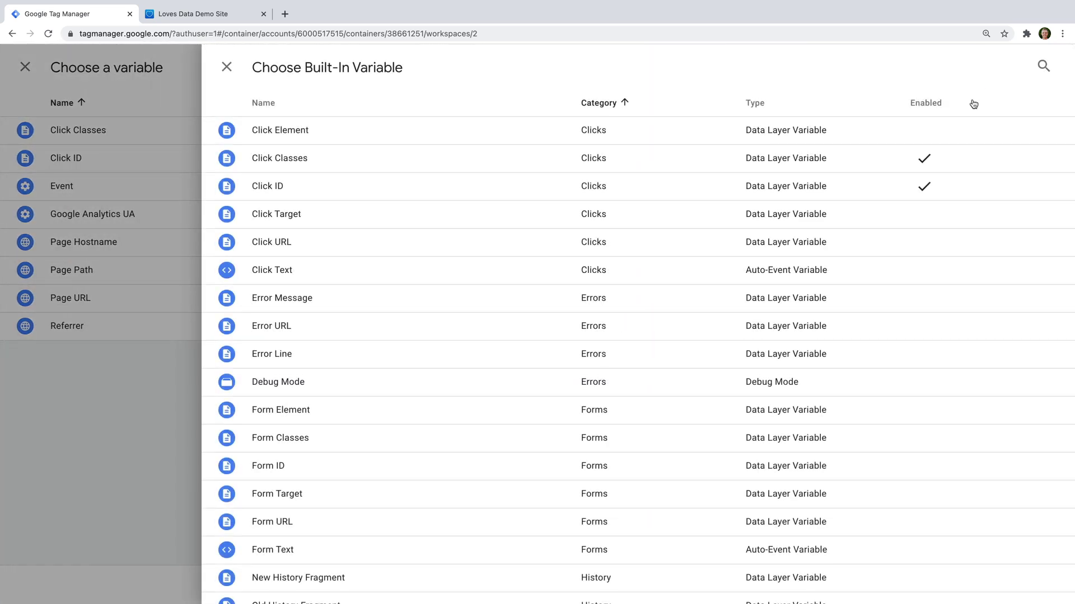
pyautogui.click(427, 250)
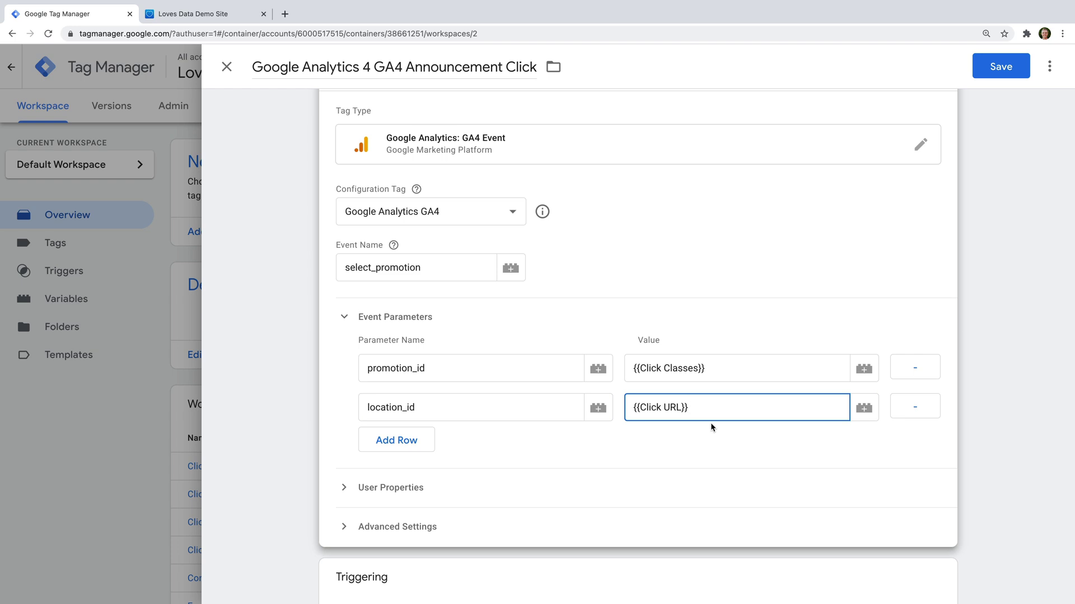
pyautogui.scroll(-3, 711, 425)
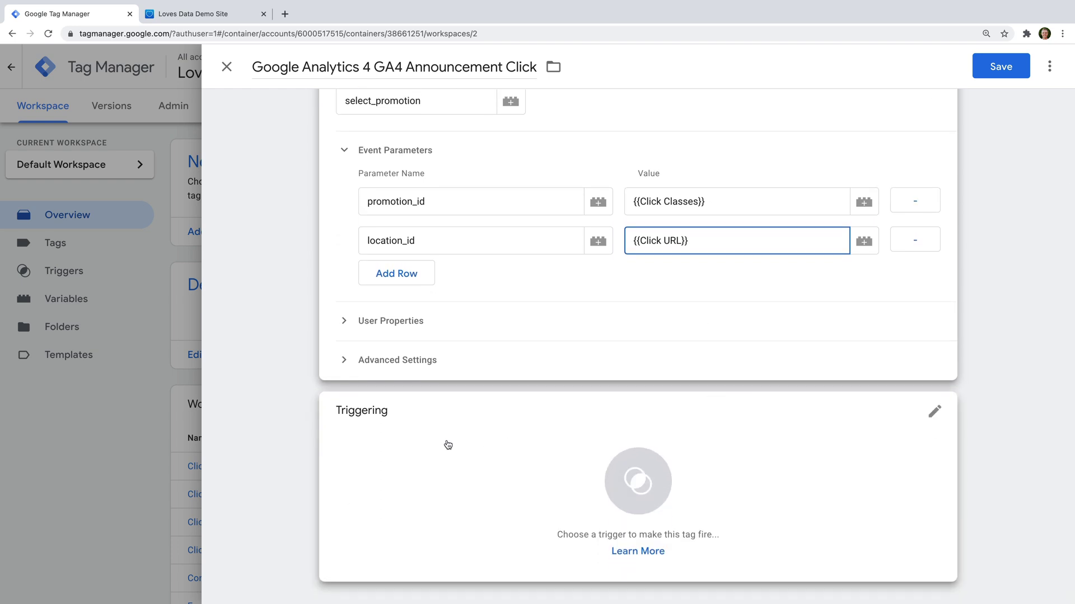
# Step: Create a new Just Links click trigger named 'Announcement Click' for this tag
pyautogui.click(446, 443)
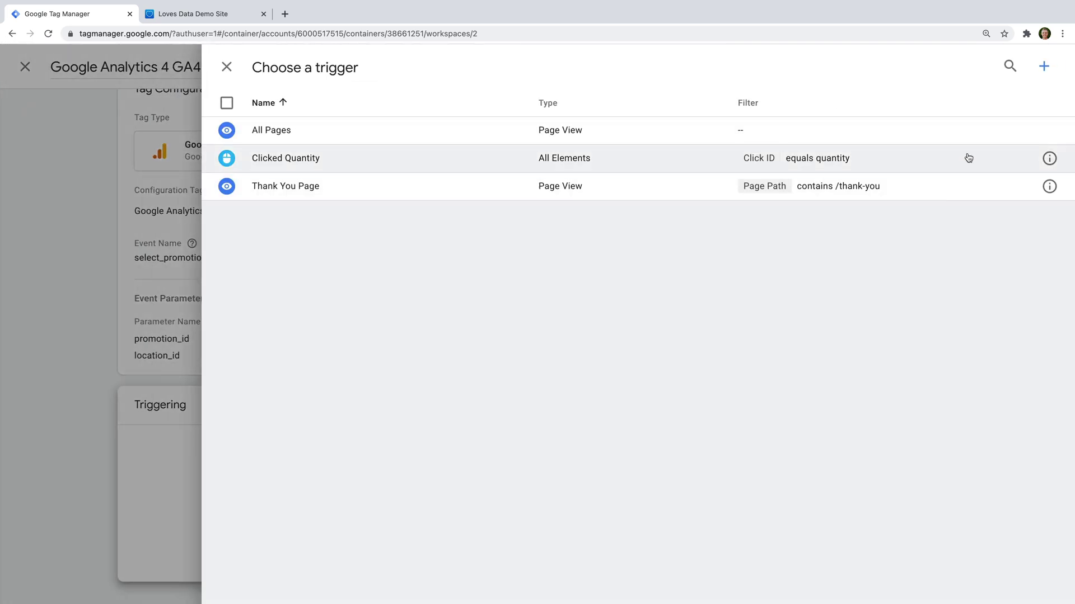
pyautogui.click(1044, 67)
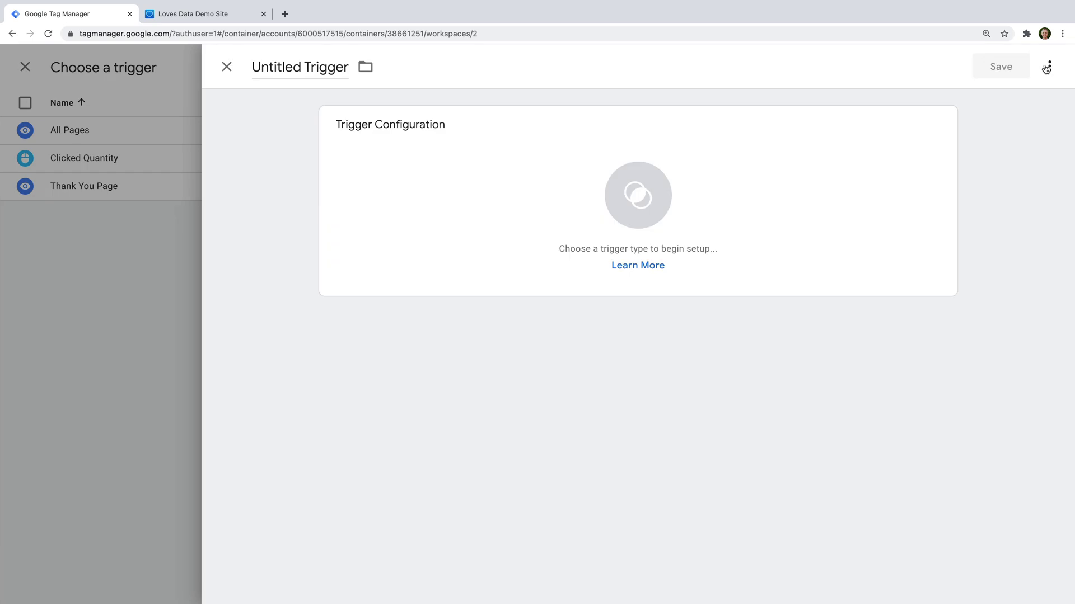
pyautogui.tripleClick(292, 66)
pyautogui.write('Annou')
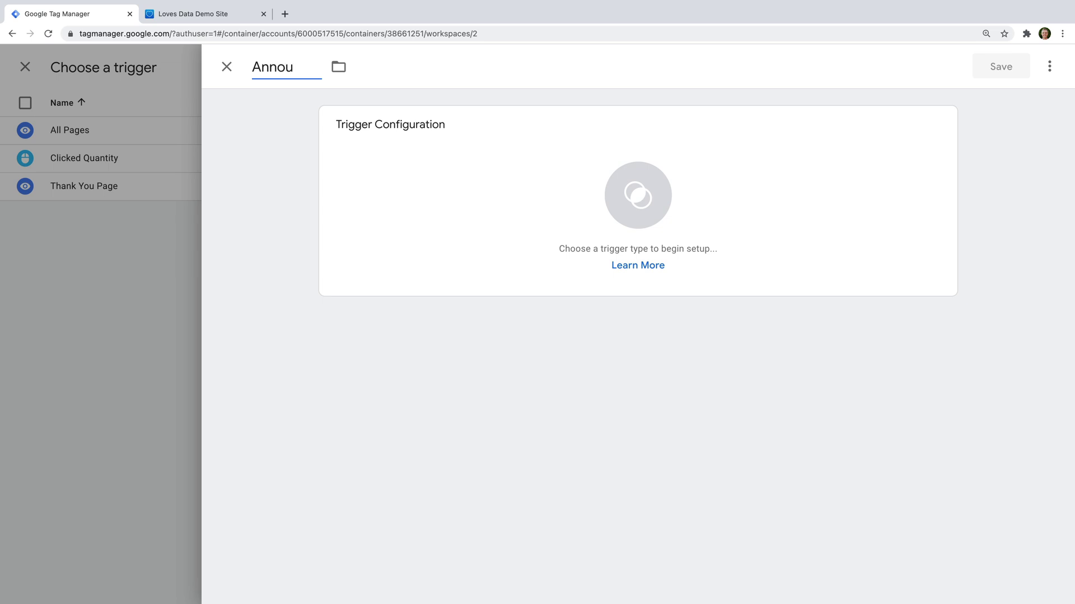
pyautogui.write('ncement Click')
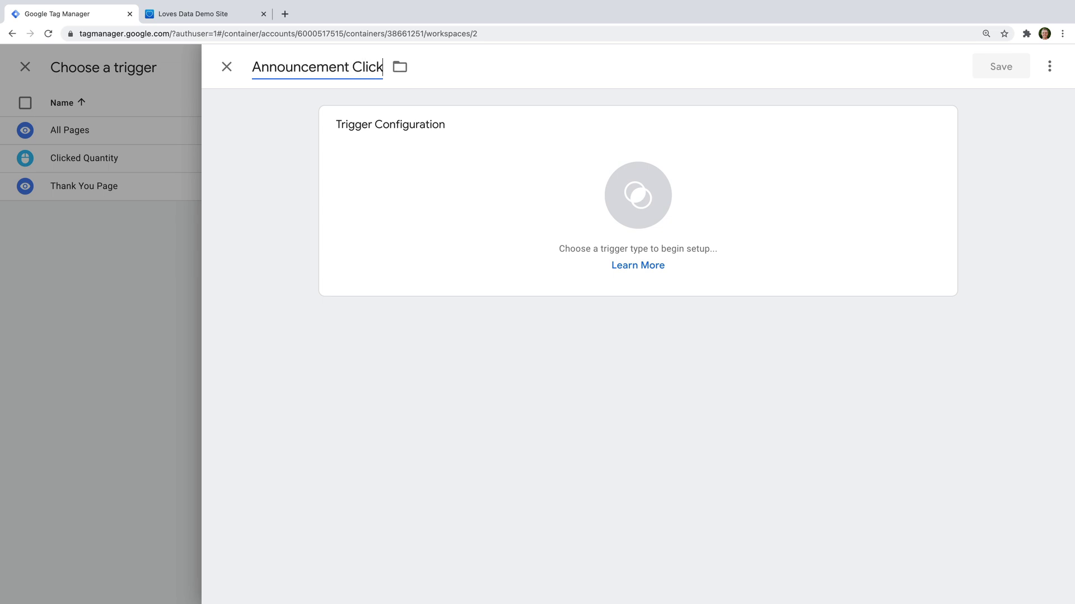
pyautogui.click(534, 173)
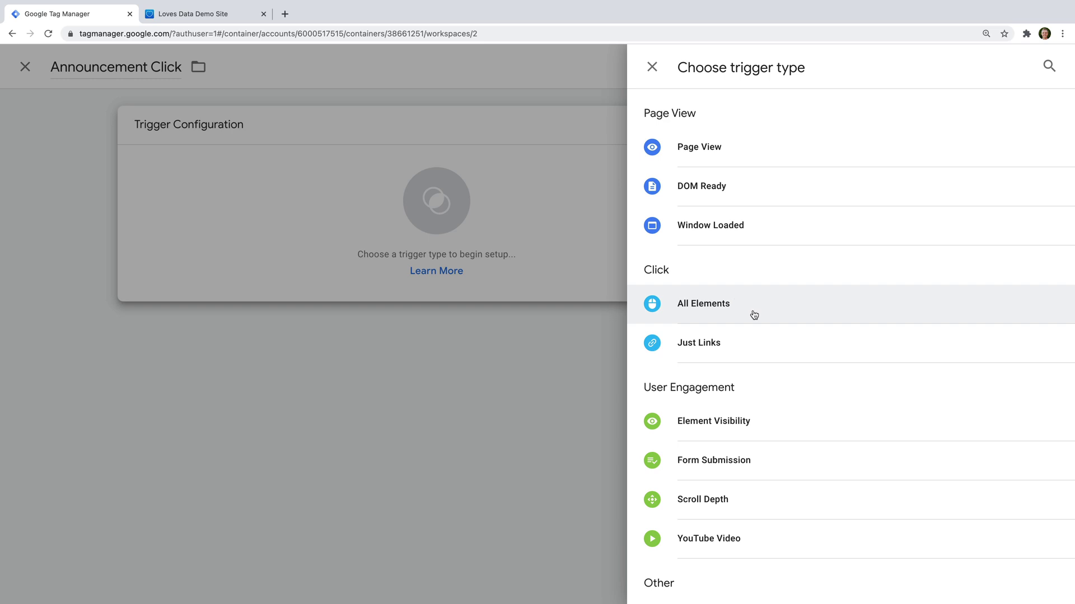
pyautogui.click(731, 343)
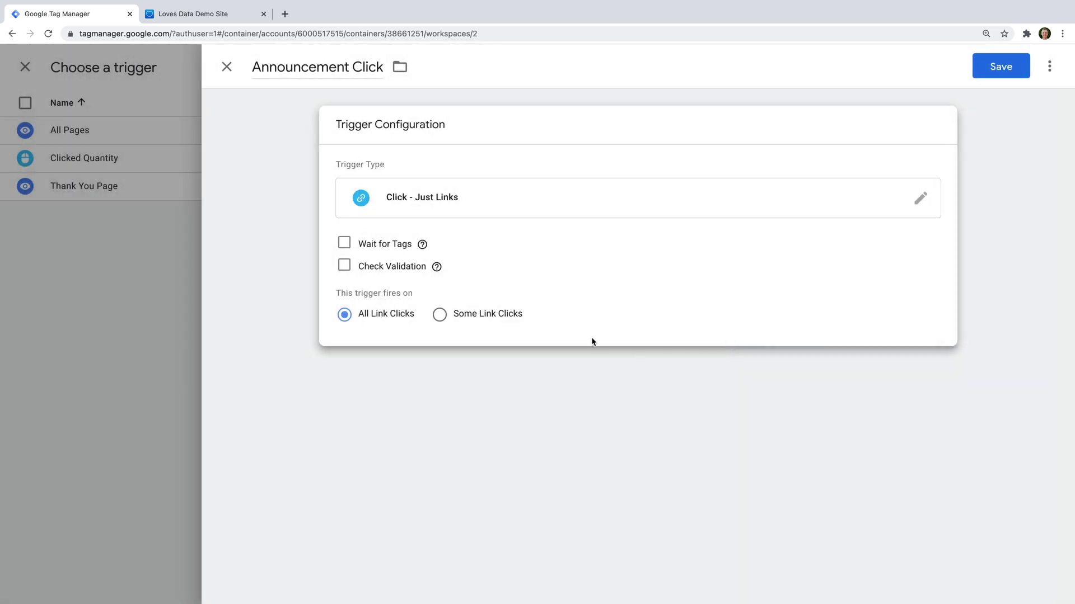
# Step: Limit the trigger to Click Classes equals sqs-announcement-bar-url and save it
pyautogui.click(440, 315)
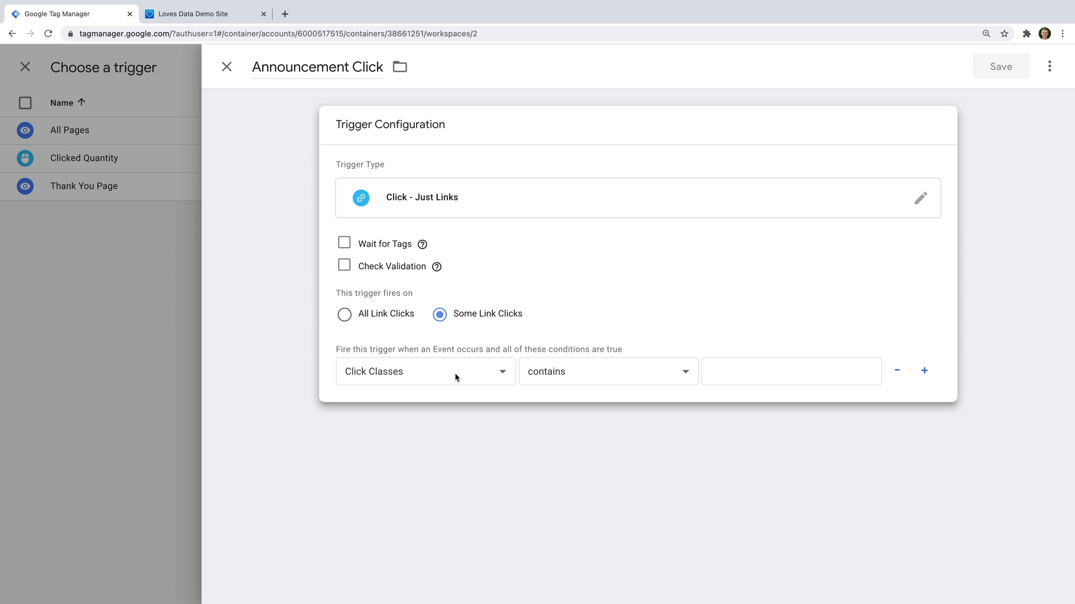
pyautogui.click(610, 382)
pyautogui.click(623, 359)
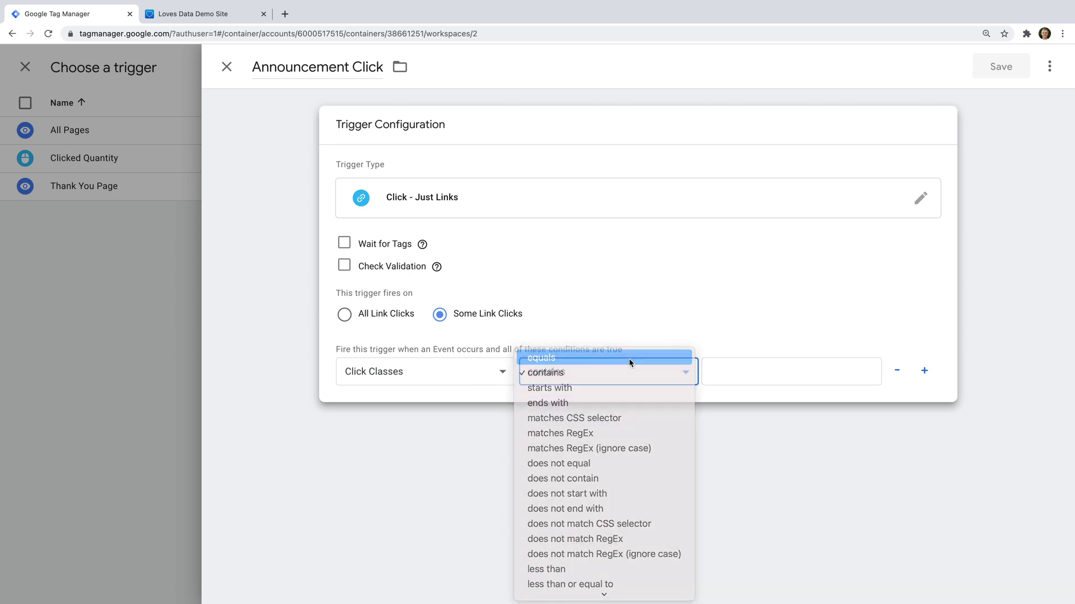
pyautogui.click(718, 372)
pyautogui.write('sls-announcement-bar-url')
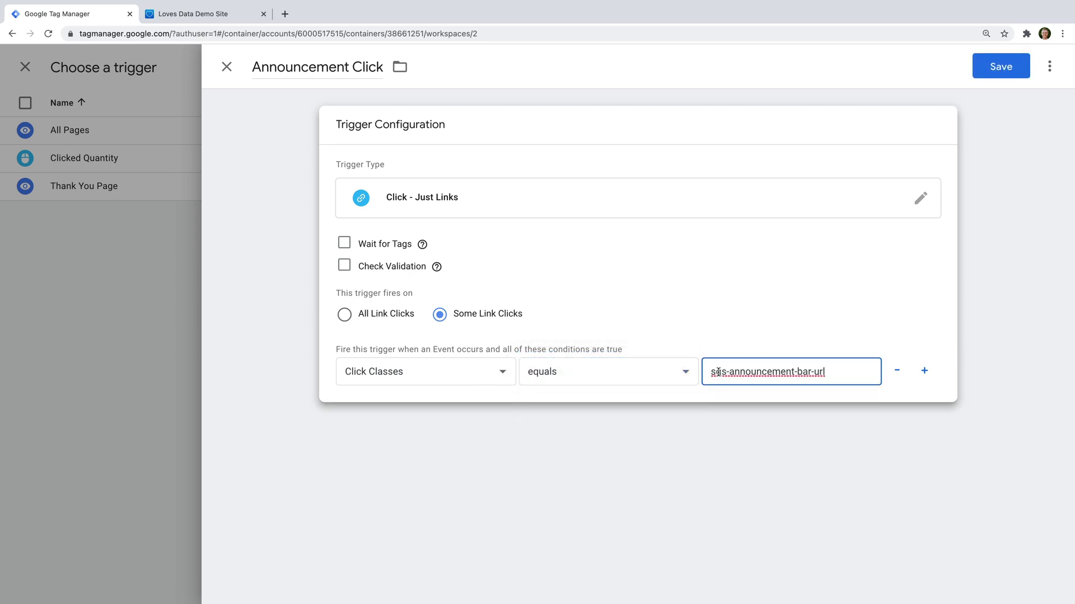
pyautogui.click(788, 335)
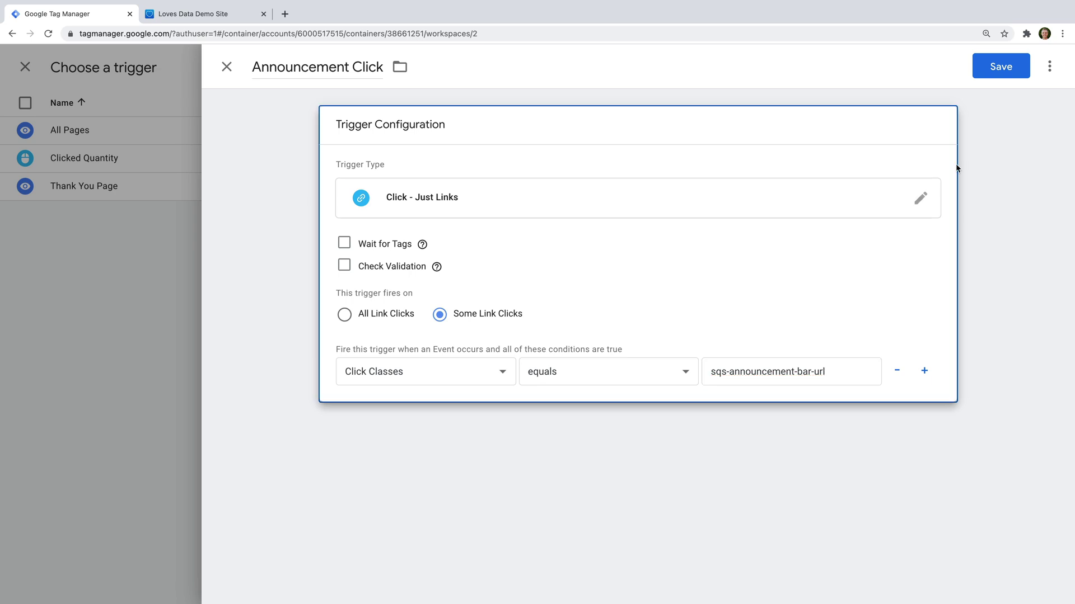
pyautogui.click(1009, 63)
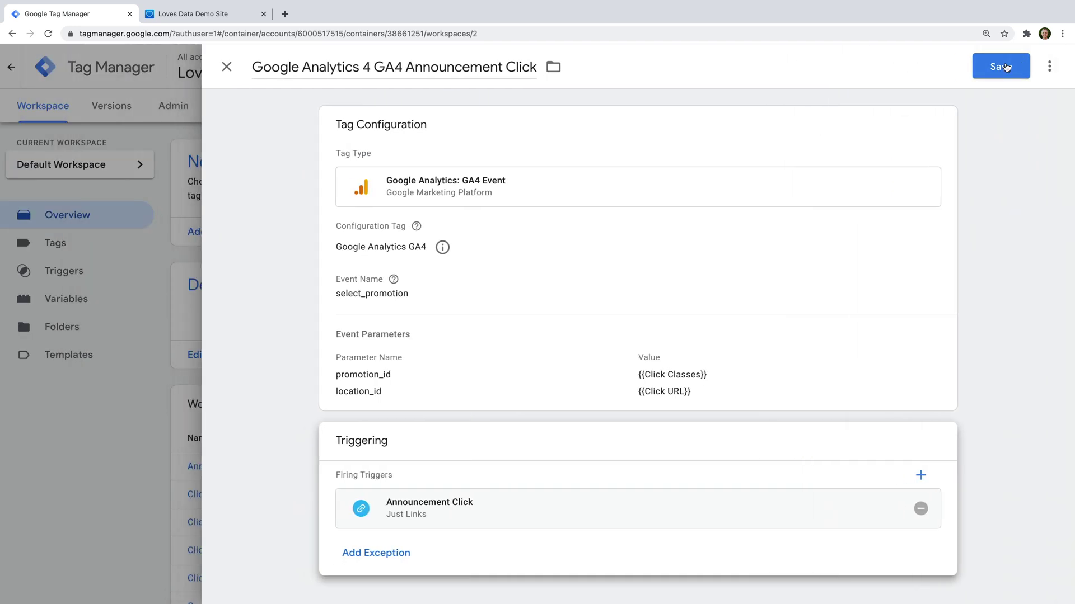
# Step: Save the GA4 Announcement Click tag and launch Preview mode
pyautogui.click(1001, 67)
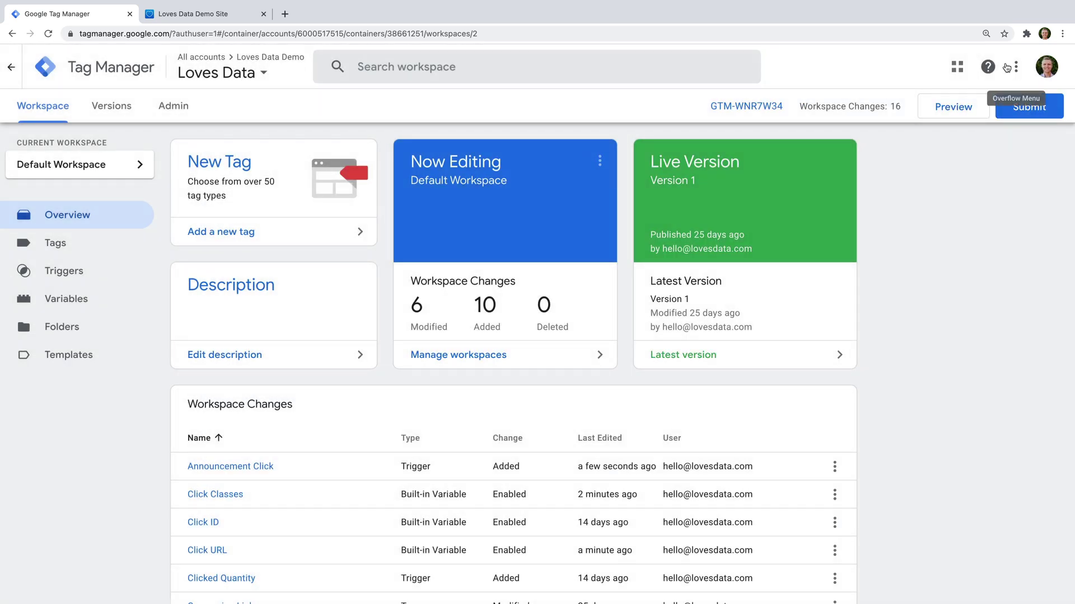
pyautogui.click(924, 114)
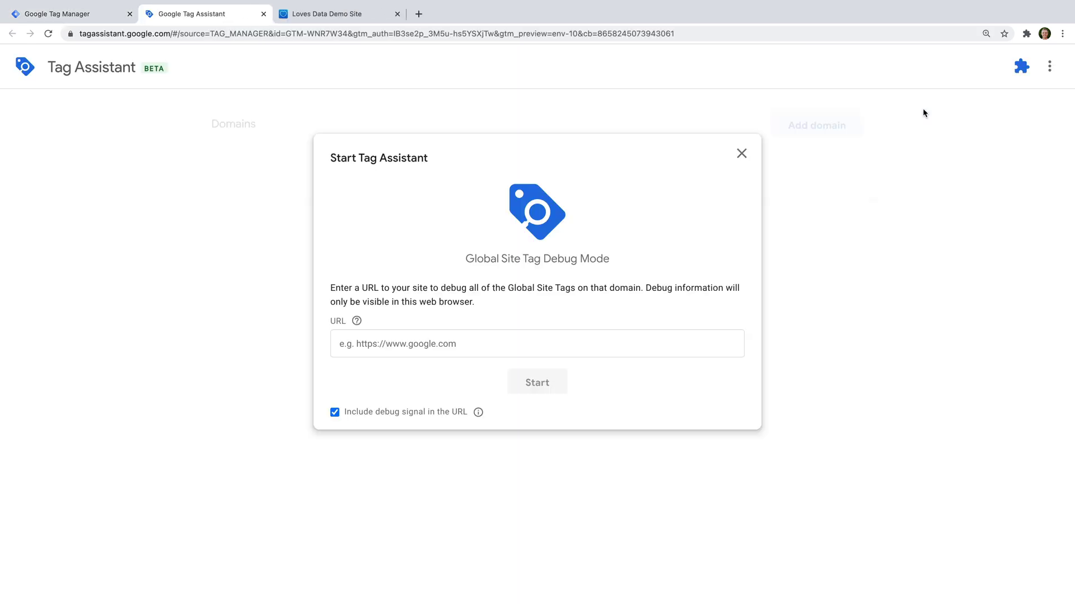
# Step: Start a Tag Assistant debug session on the Squarespace demo site's address
pyautogui.click(475, 338)
pyautogui.write('https://bullfrog-pentagon-8zyb.squarespace.com')
pyautogui.click(536, 380)
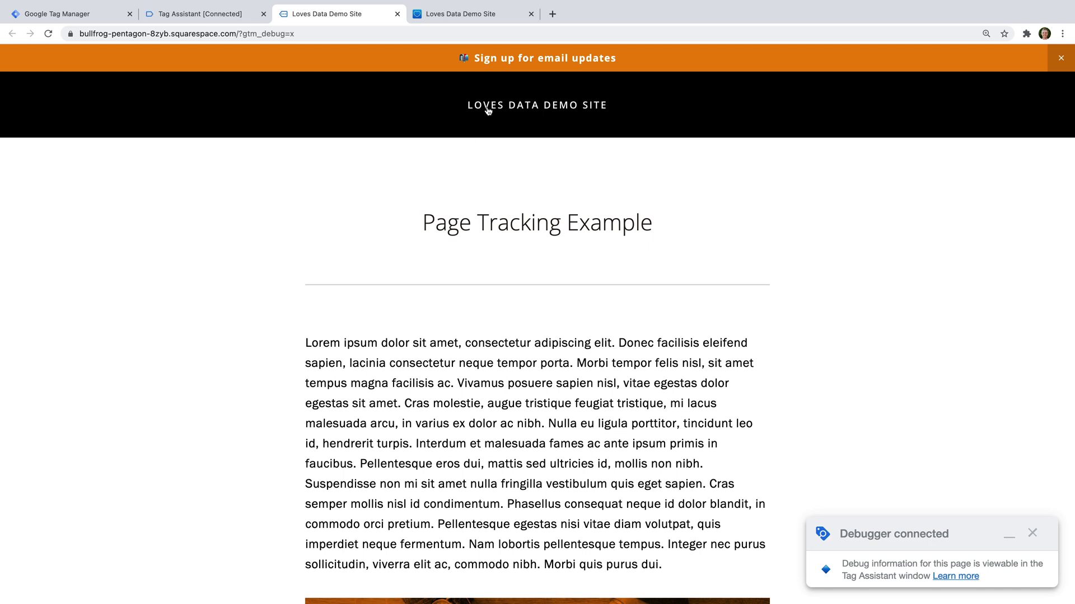
# Step: Click the announcement bar link on the site, then continue in Tag Assistant
pyautogui.click(521, 60)
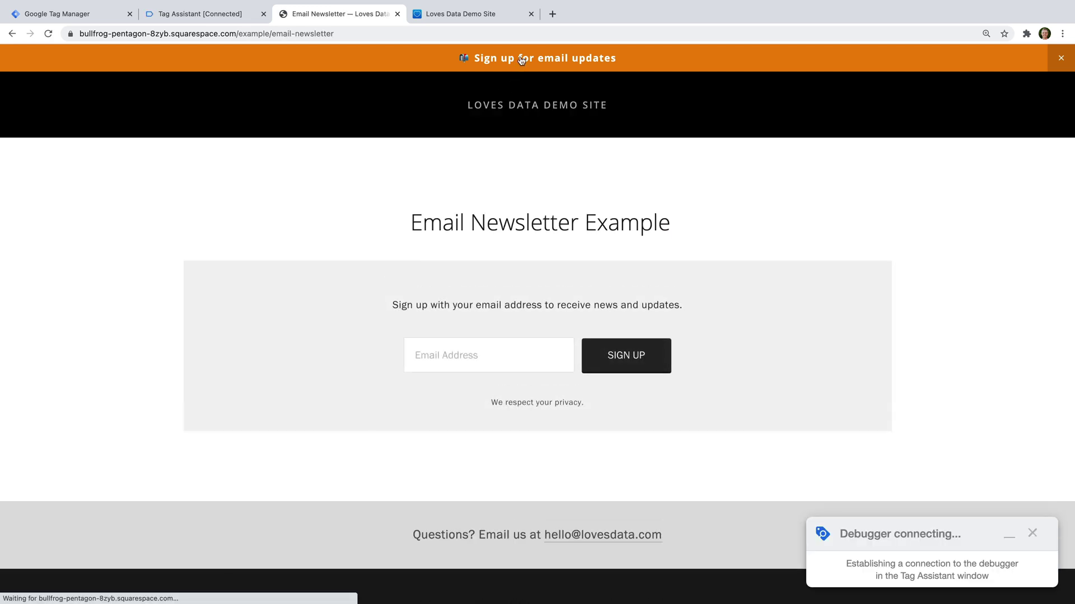
pyautogui.click(210, 14)
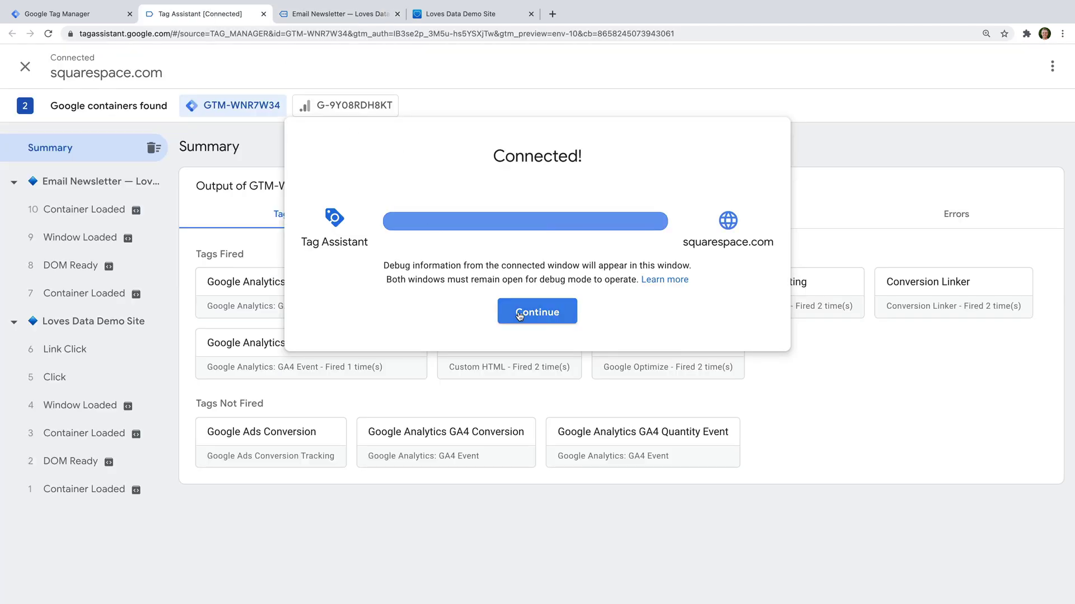
pyautogui.click(526, 314)
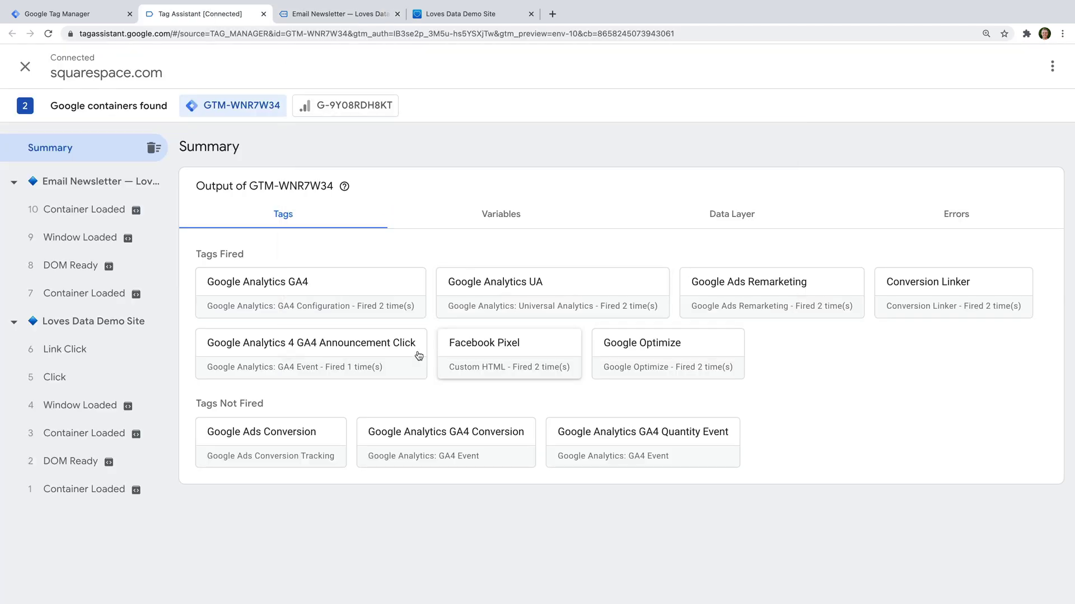
# Step: Open the fired 'Google Analytics 4 GA4 Announcement Click' tag's details and review them
pyautogui.click(364, 352)
pyautogui.click(365, 353)
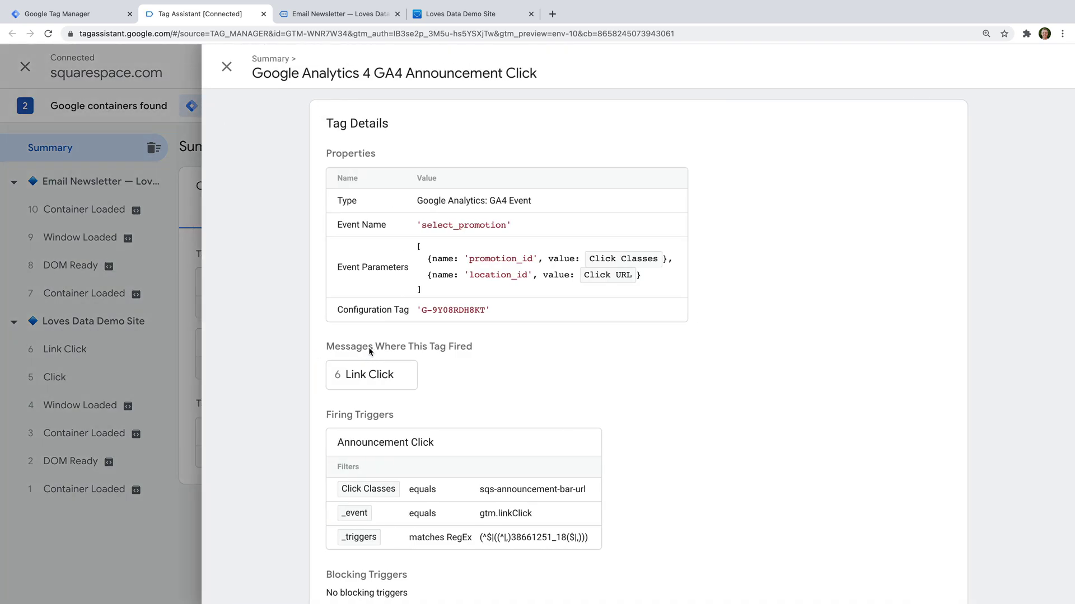
pyautogui.scroll(-1, 553, 361)
pyautogui.scroll(1, 553, 361)
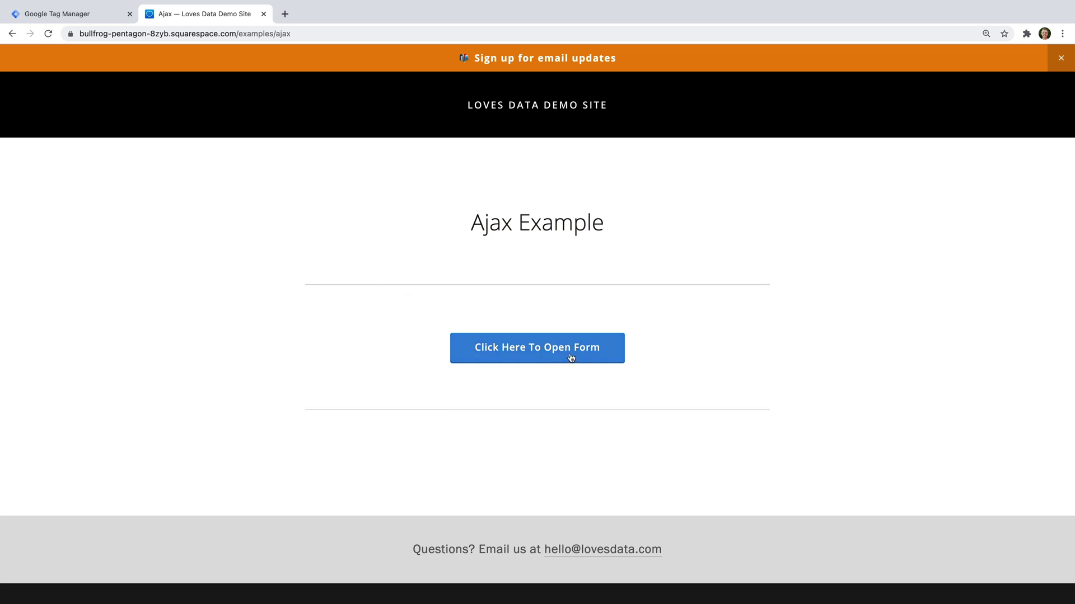
pyautogui.click(614, 349)
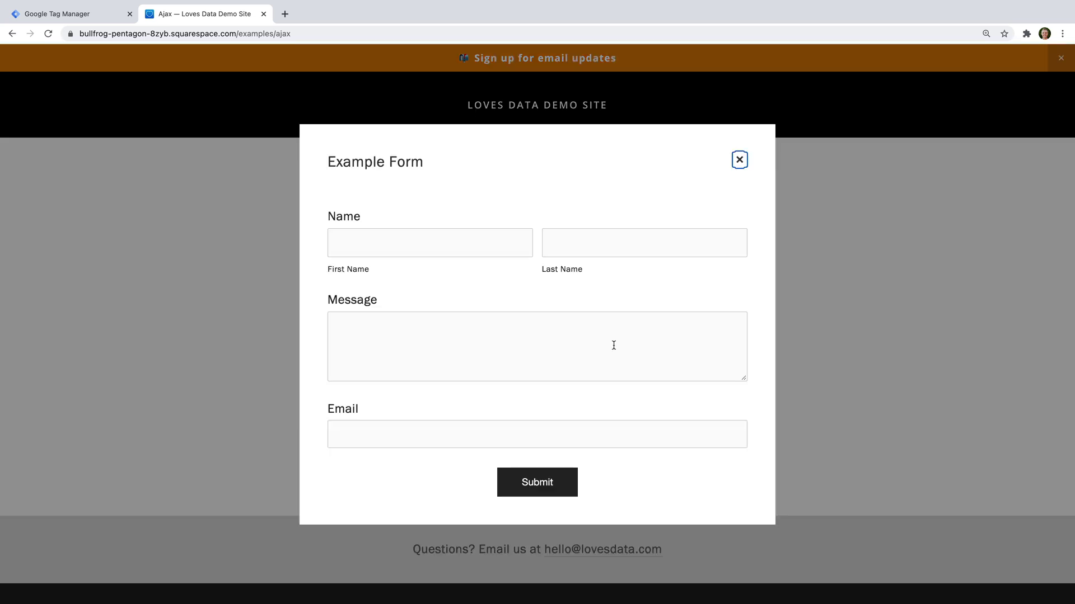
pyautogui.click(740, 161)
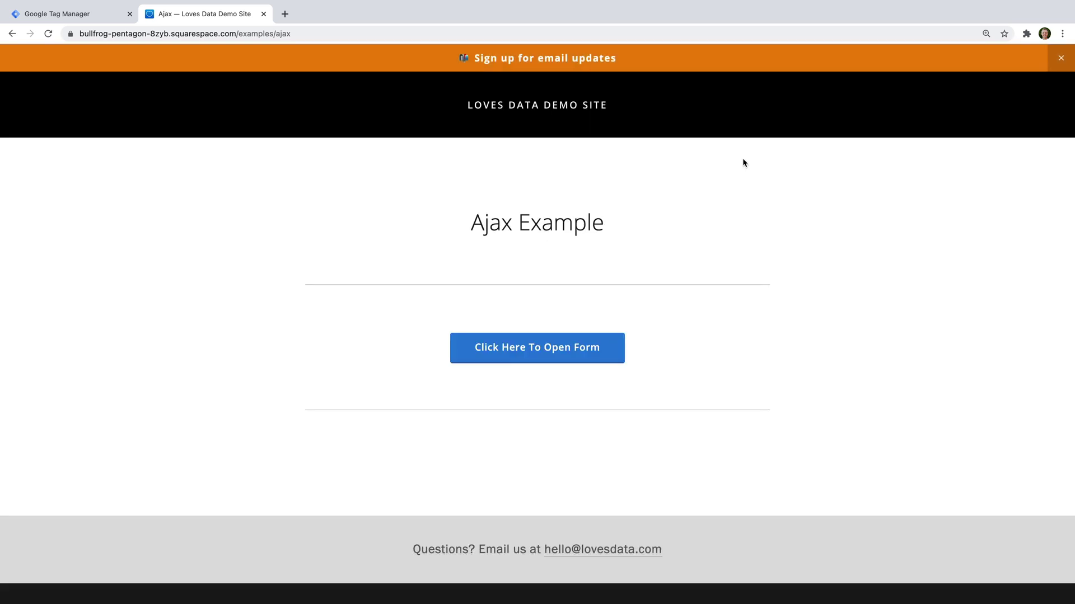
pyautogui.rightClick(518, 352)
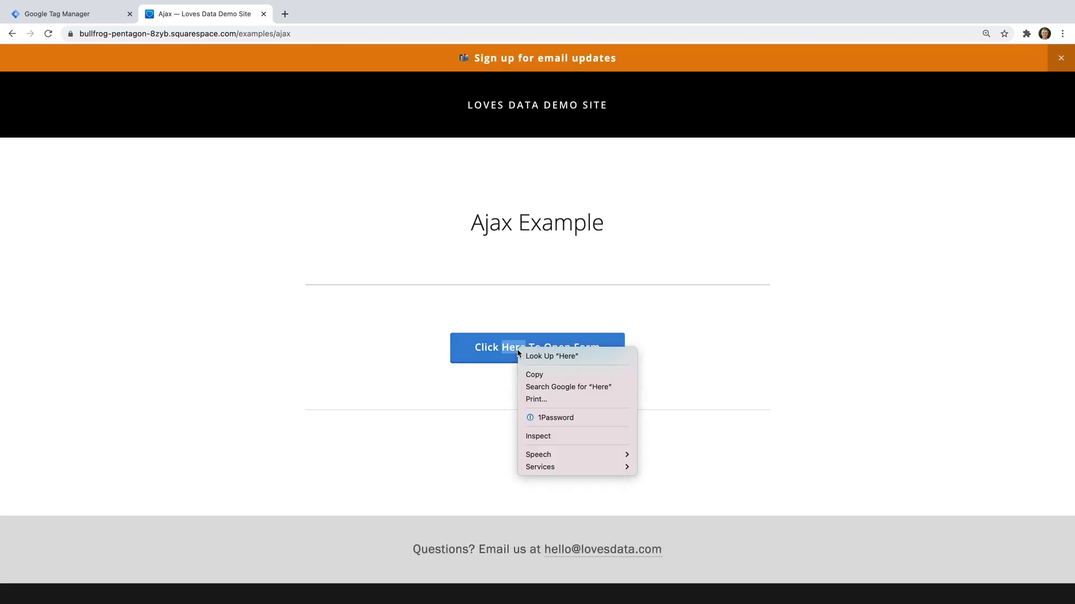
# Step: Inspect the Open Form button and select its sqs-editable-button class in the Elements panel
pyautogui.click(576, 436)
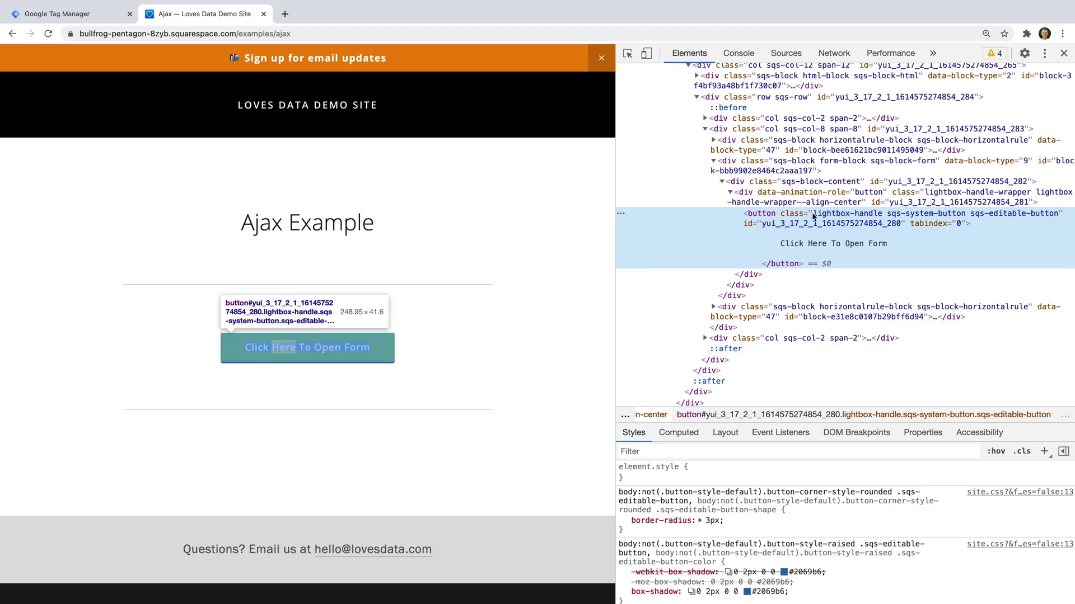
pyautogui.doubleClick(986, 218)
pyautogui.moveTo(971, 217); pyautogui.dragTo(1058, 218)
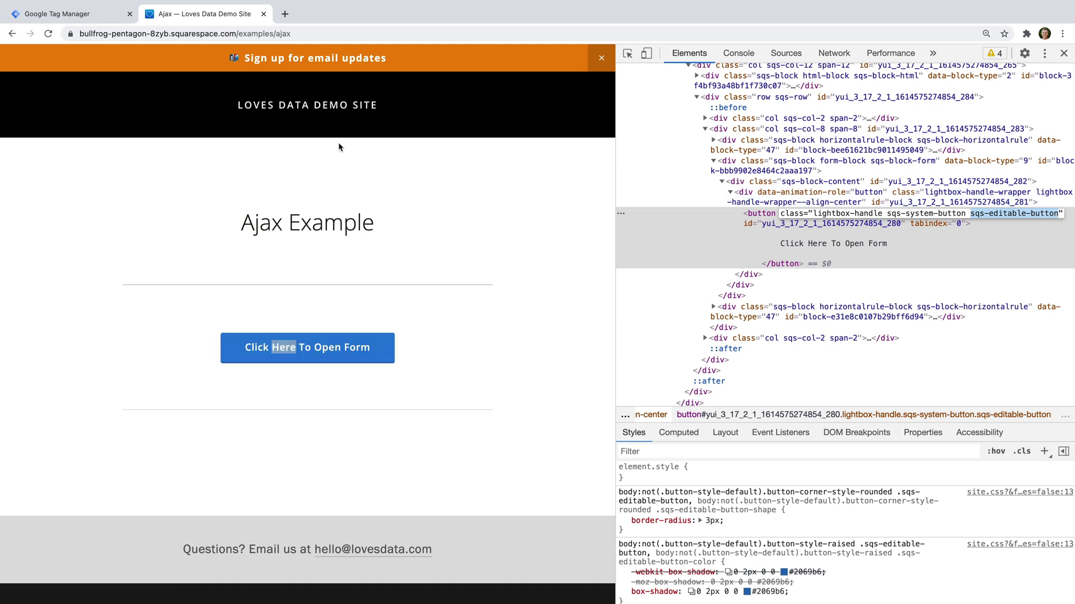
# Step: Back in Tag Manager, add a tag titled 'Google Analytics 4 GA4 Button Form' and open tag types
pyautogui.click(101, 16)
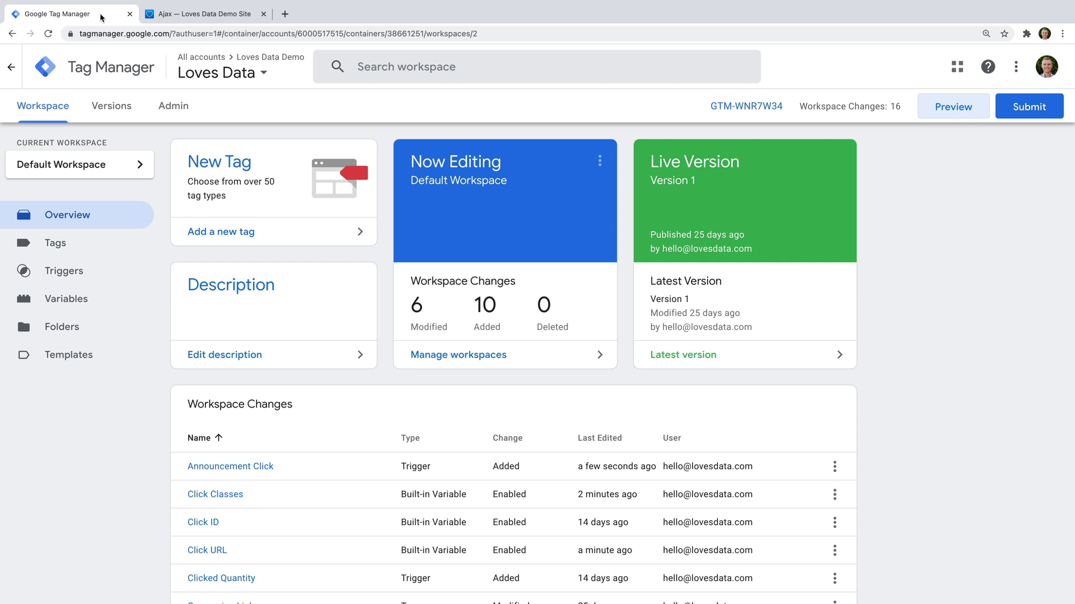
pyautogui.click(240, 232)
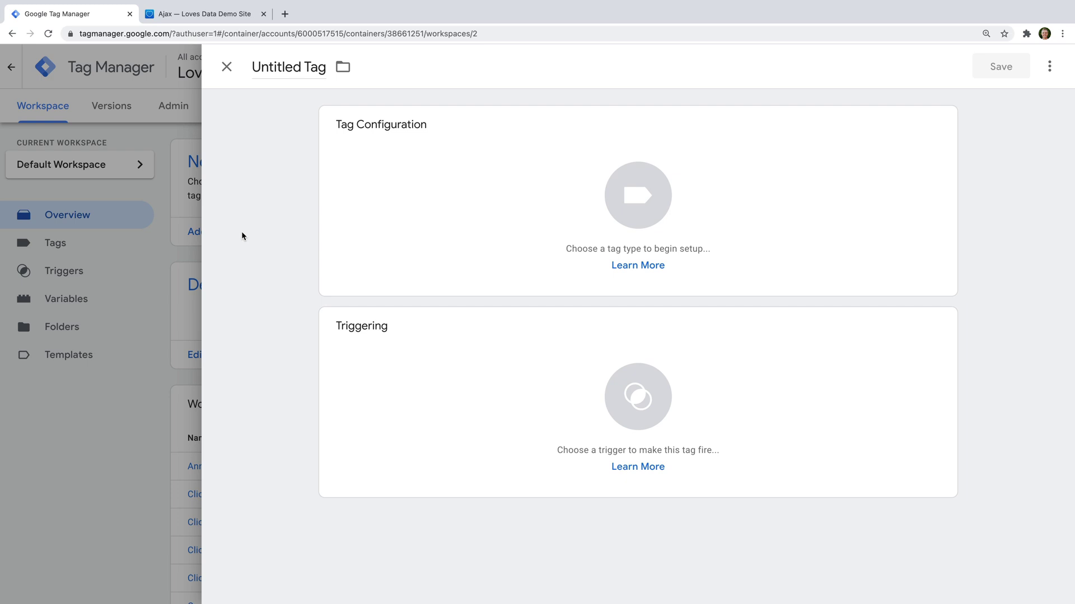
pyautogui.click(283, 67)
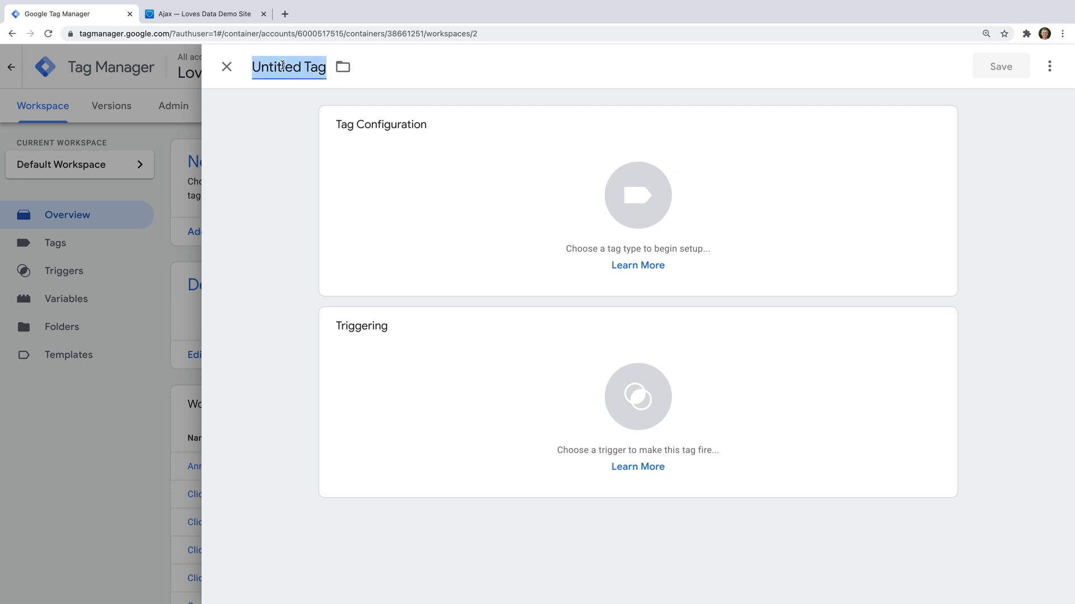
pyautogui.write('G')
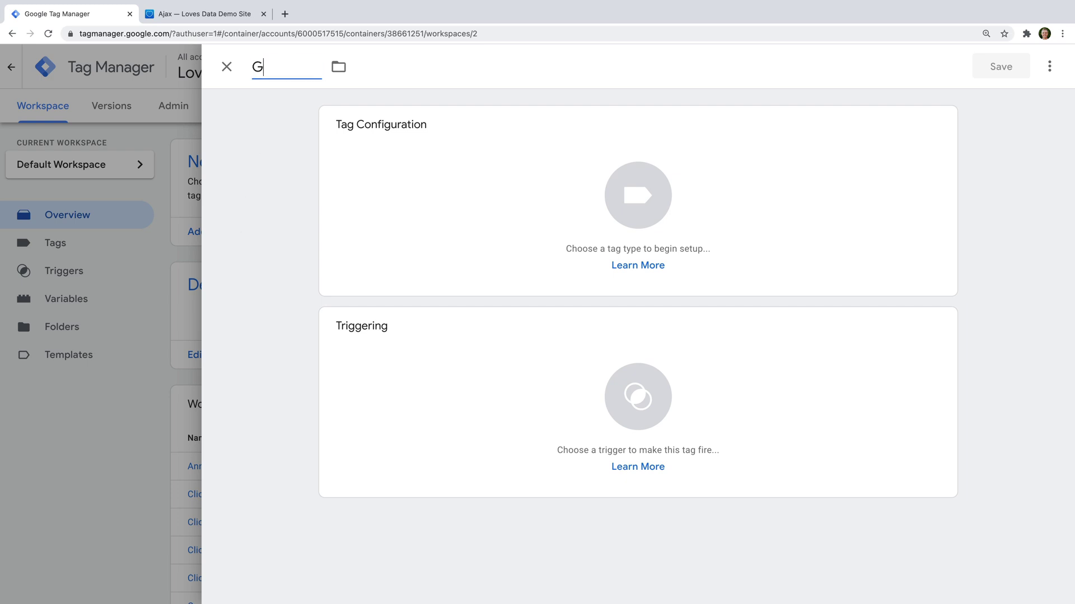
pyautogui.write('oogle Analytics')
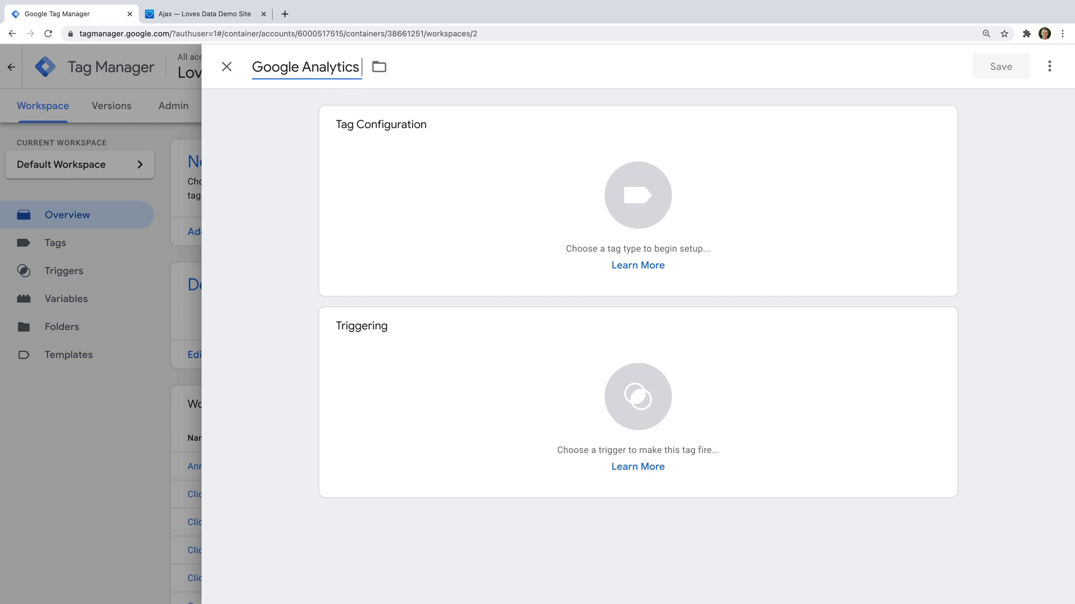
pyautogui.write(' 4 GA4')
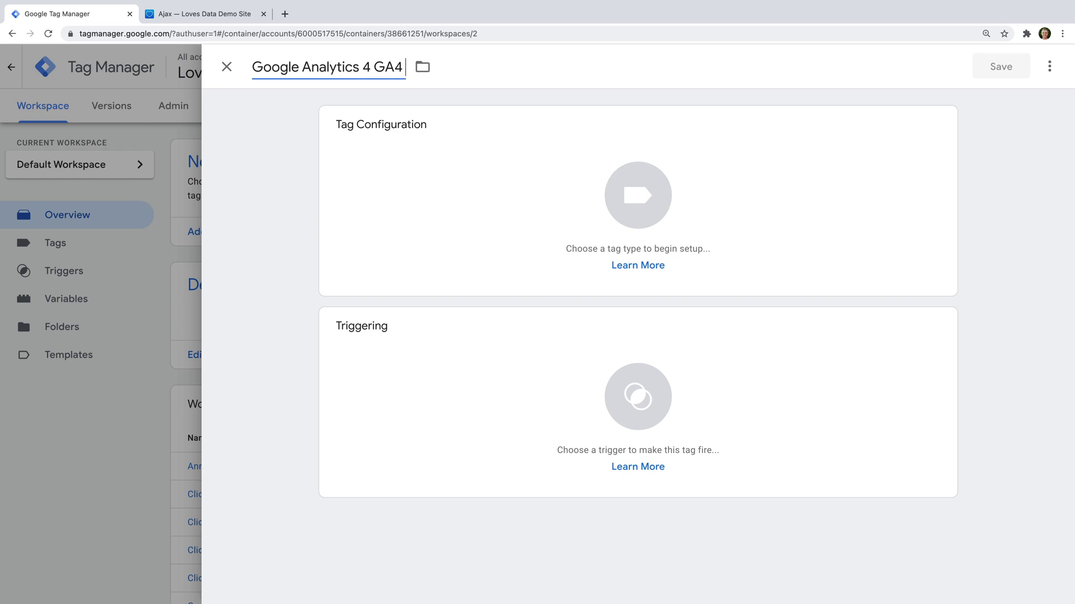
pyautogui.write(' Button For')
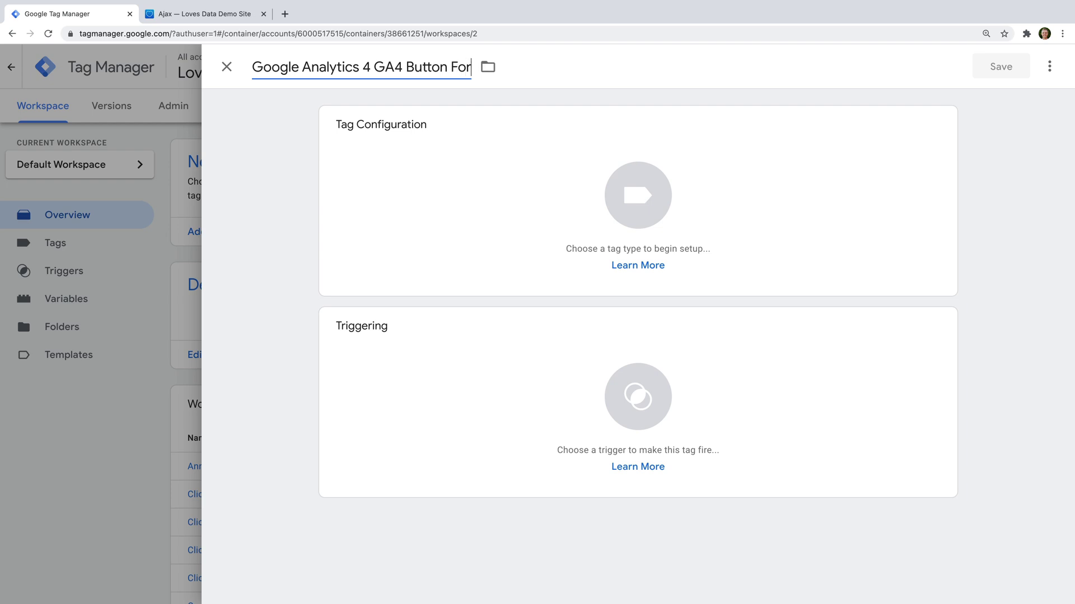
pyautogui.write('m')
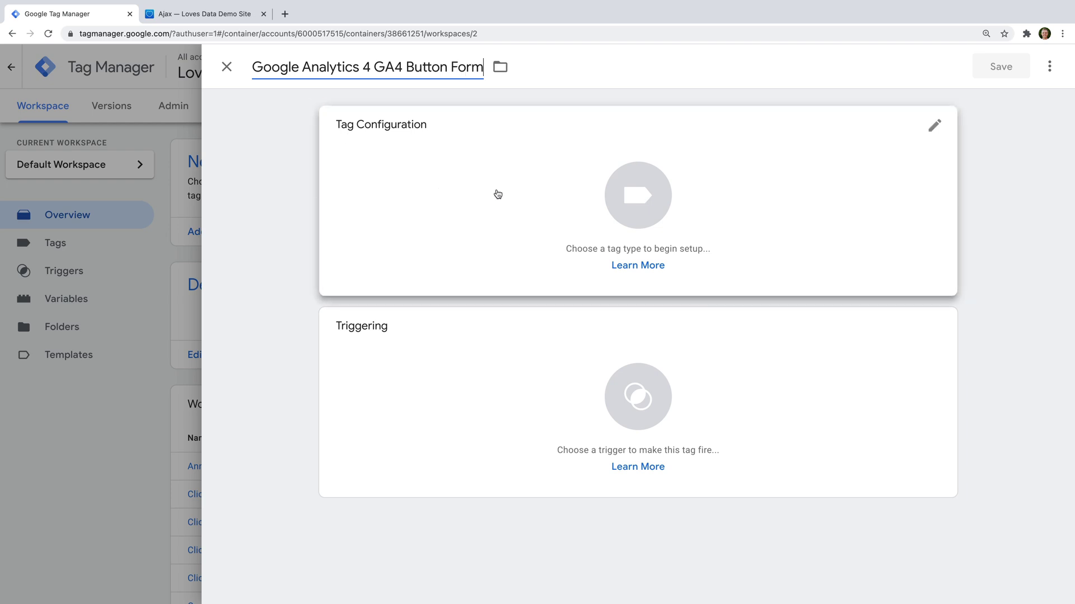
pyautogui.click(497, 194)
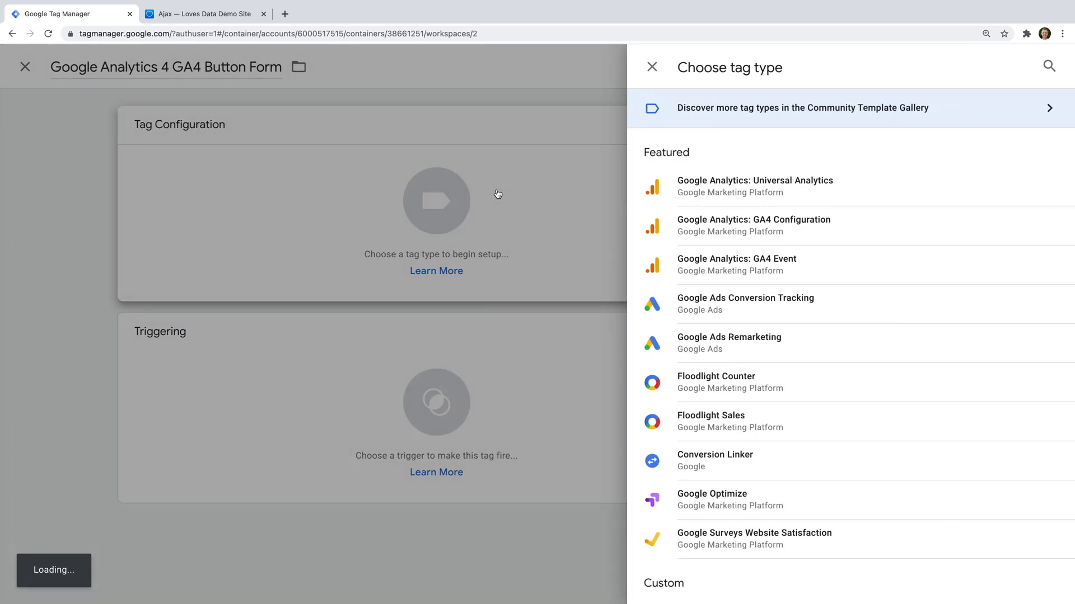
# Step: Make it a GA4 Event tag on the Google Analytics GA4 configuration, named select_content
pyautogui.click(797, 274)
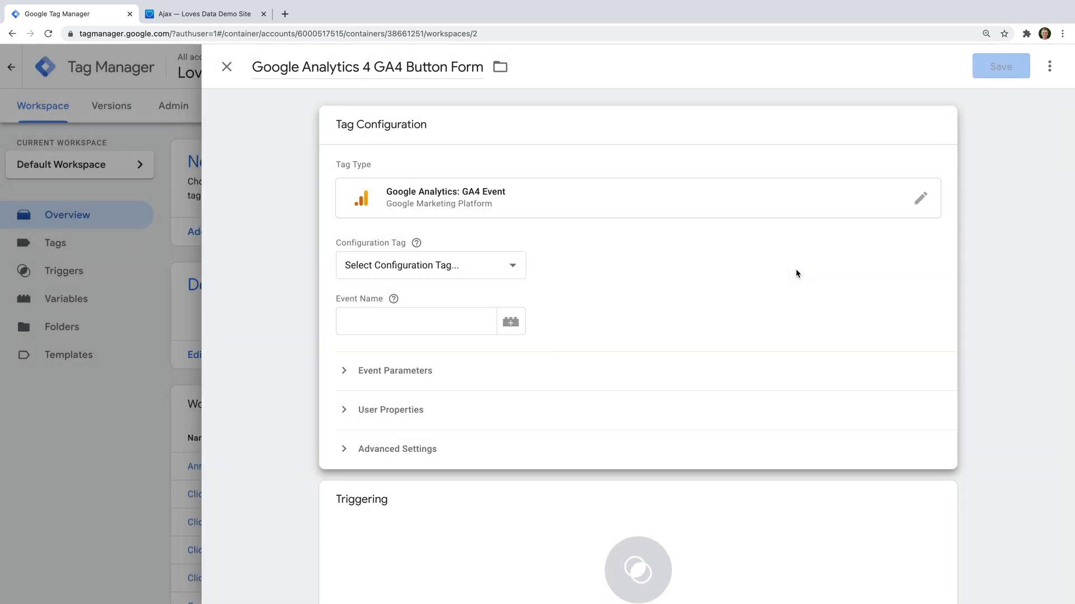
pyautogui.click(505, 267)
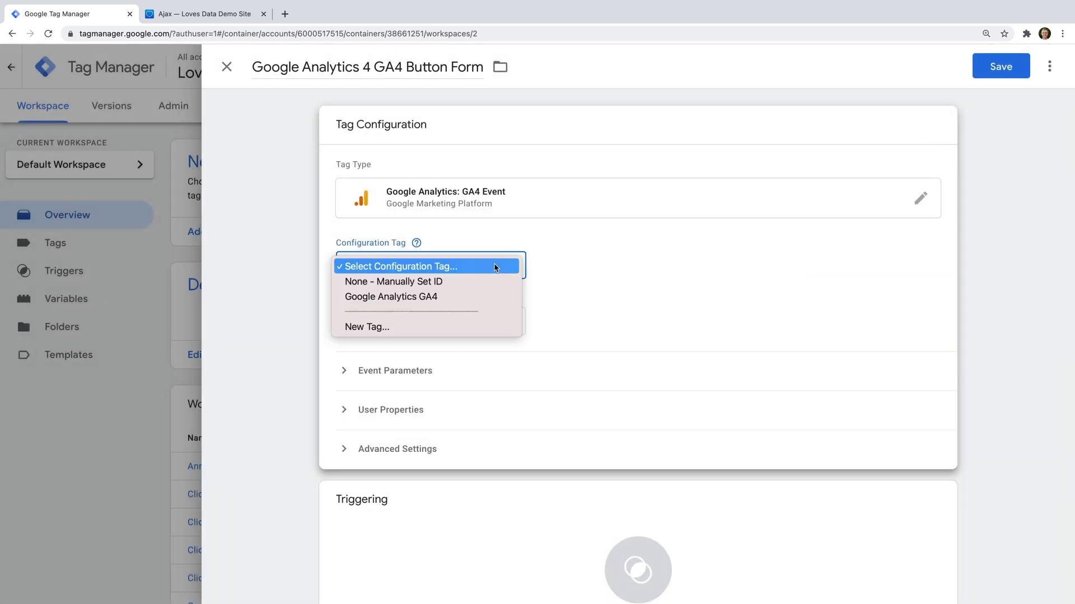
pyautogui.click(448, 296)
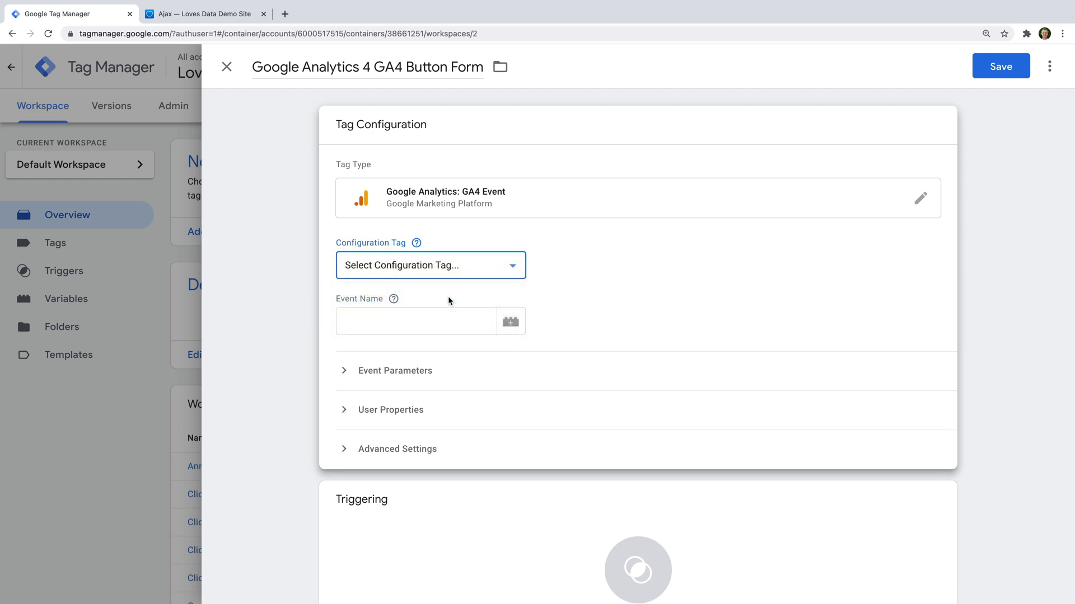
pyautogui.click(440, 319)
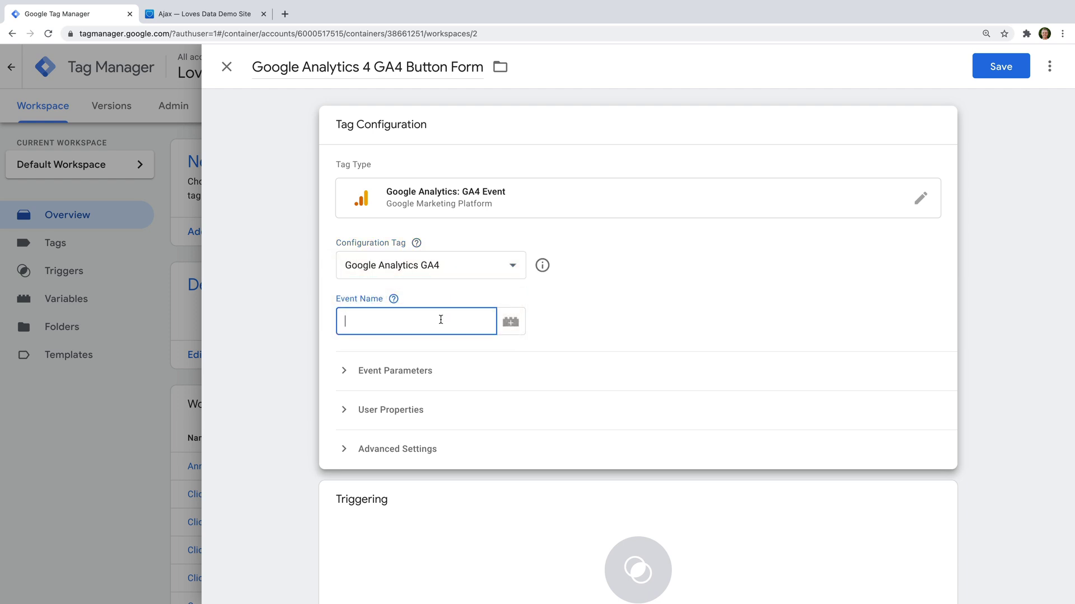
pyautogui.write('select_content')
# Step: Add event parameters content_type with value button, and a second one named item_id
pyautogui.click(423, 373)
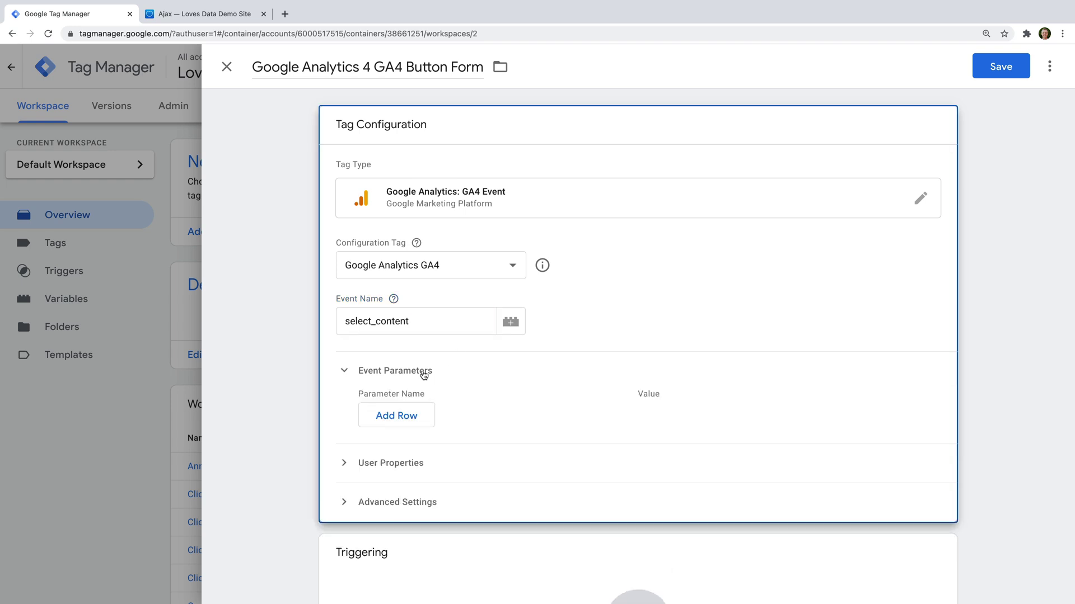
pyautogui.click(431, 415)
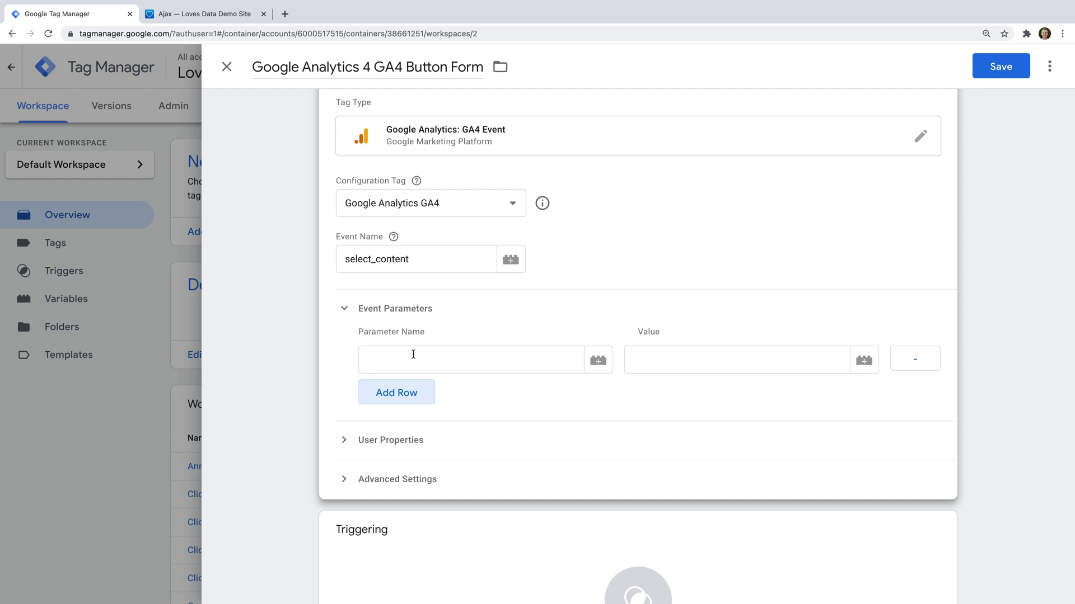
pyautogui.click(413, 354)
pyautogui.write('conte')
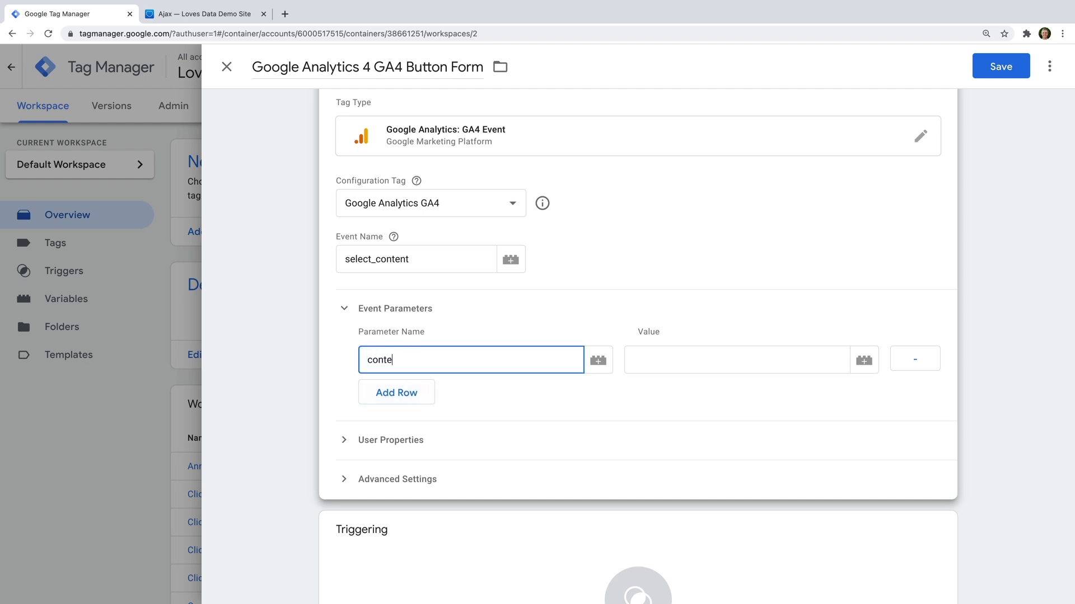
pyautogui.write('nt_type')
pyautogui.click(648, 356)
pyautogui.write('button')
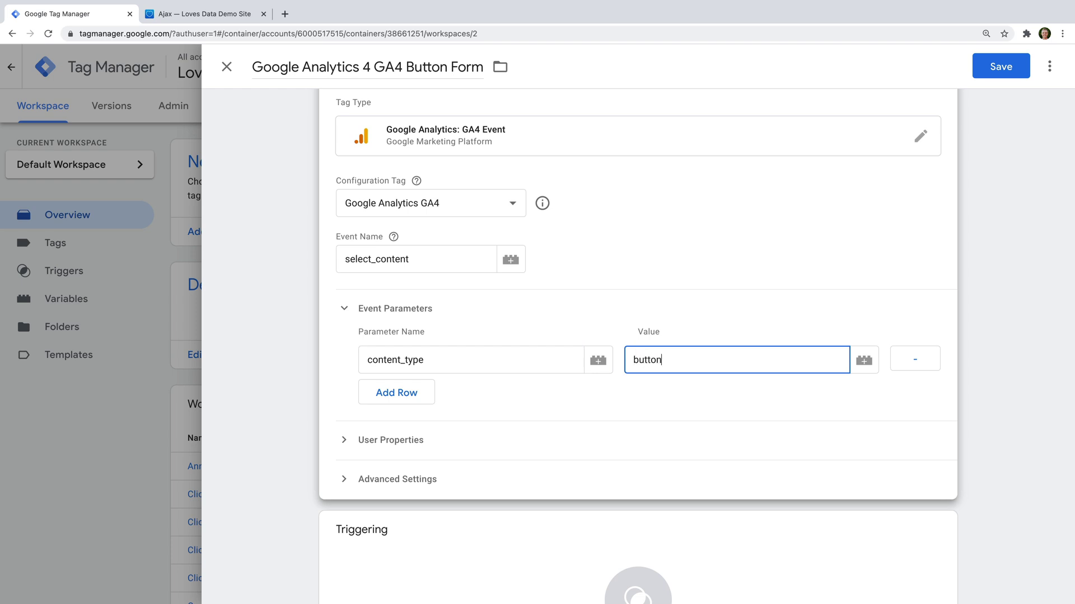
pyautogui.click(379, 398)
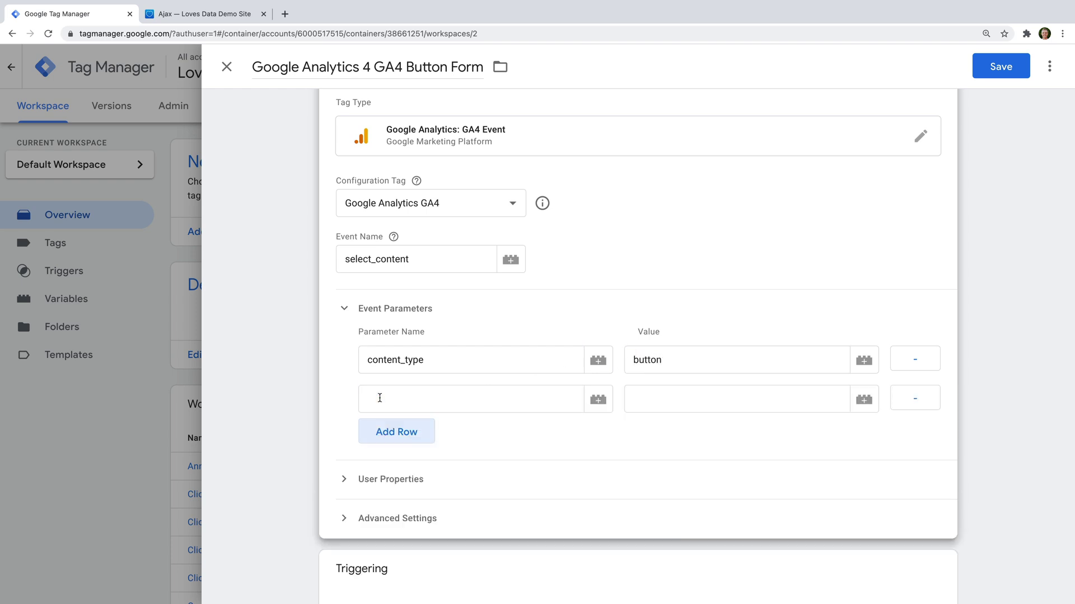
pyautogui.click(380, 398)
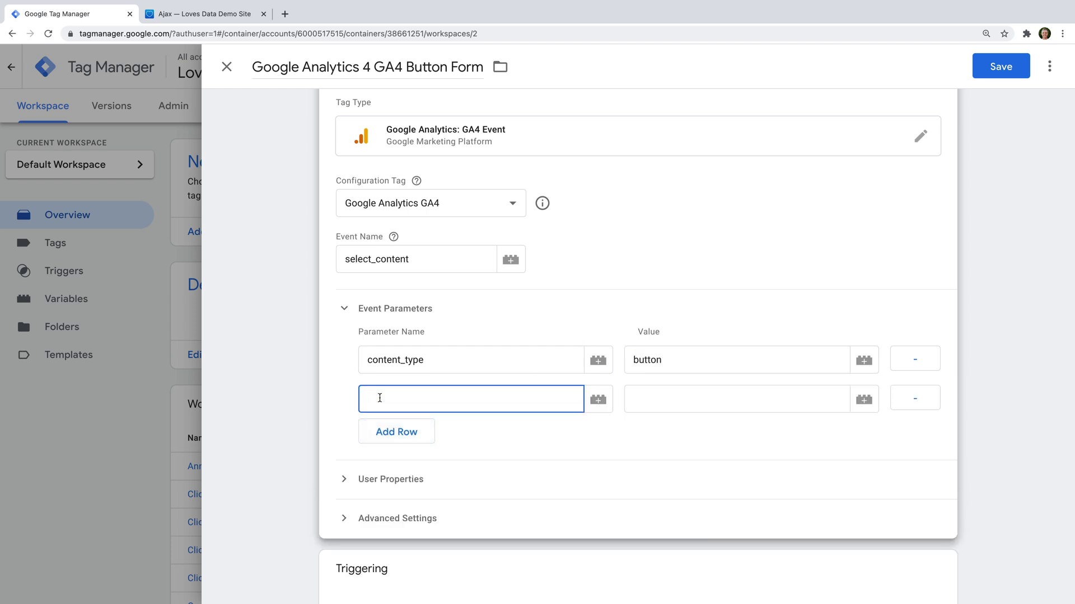
pyautogui.write('item_id')
# Step: Set the item_id parameter value to the built-in {{Click Text}} variable
pyautogui.click(863, 400)
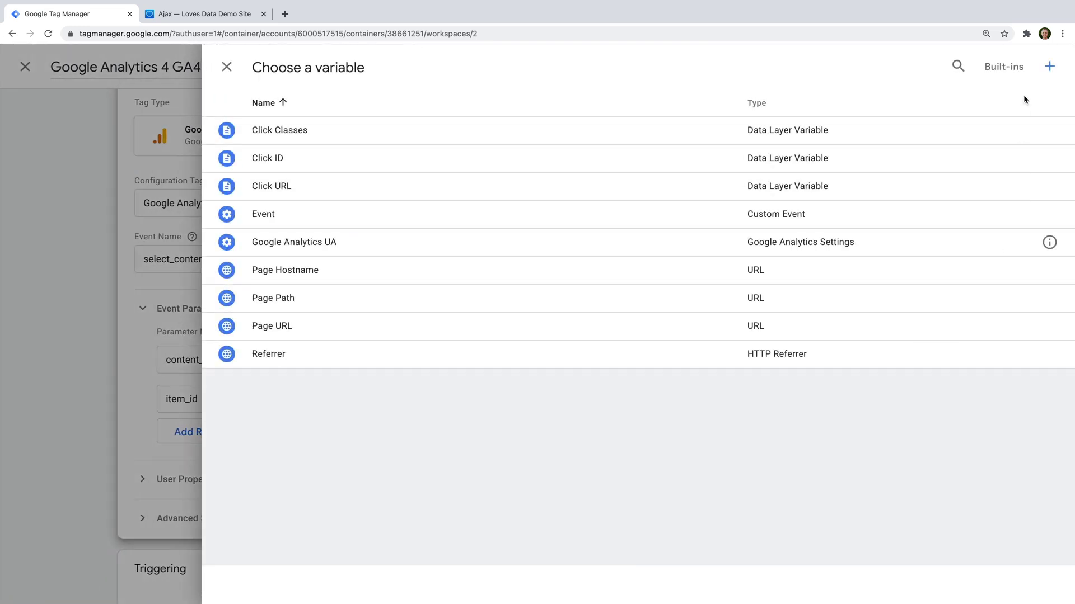
pyautogui.click(1008, 69)
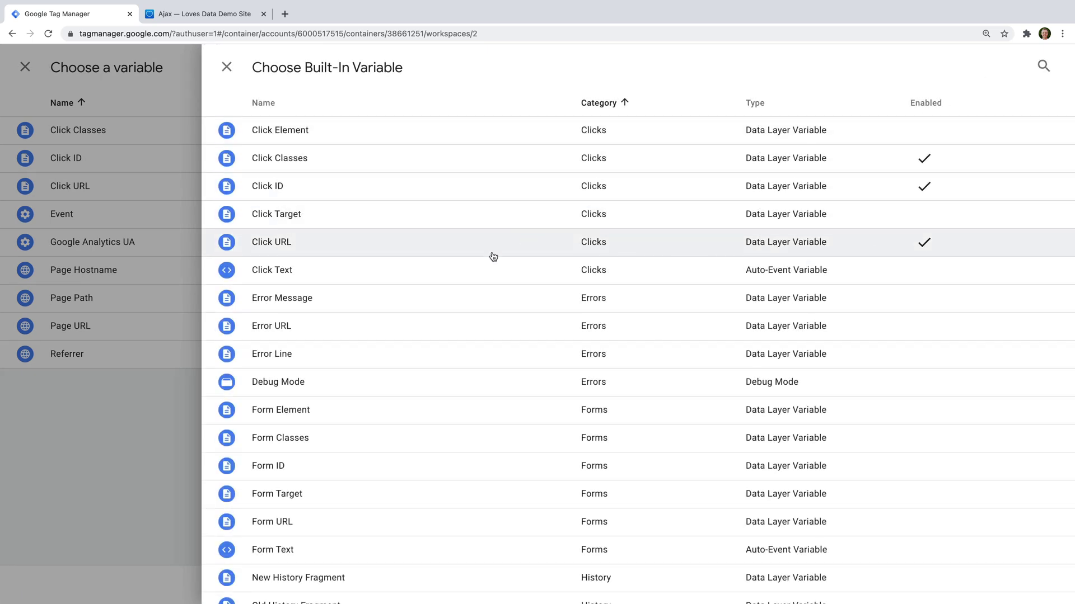
pyautogui.click(447, 272)
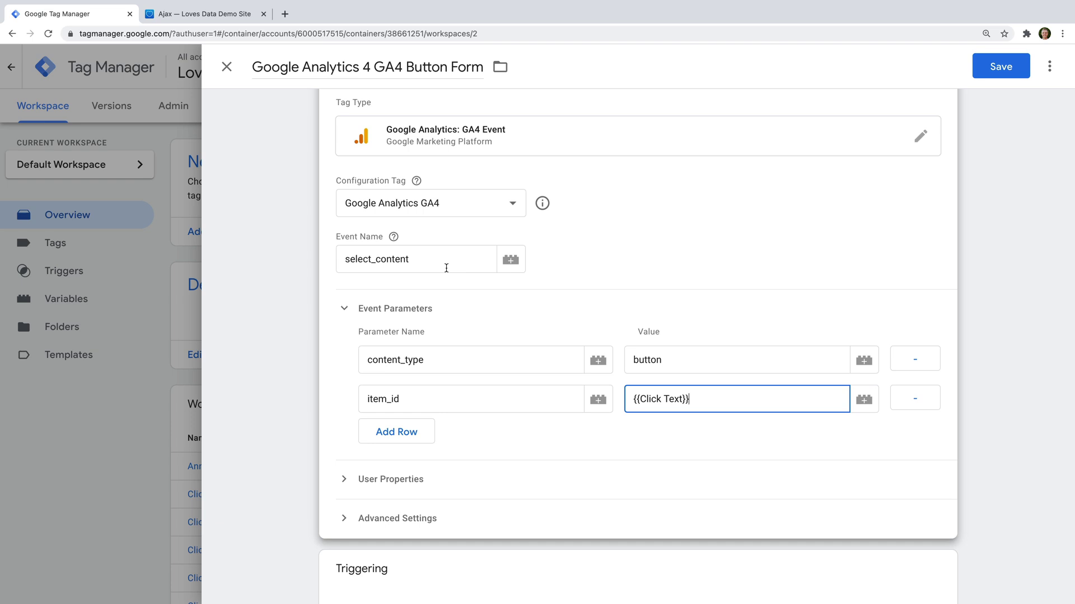
pyautogui.scroll(-3, 565, 299)
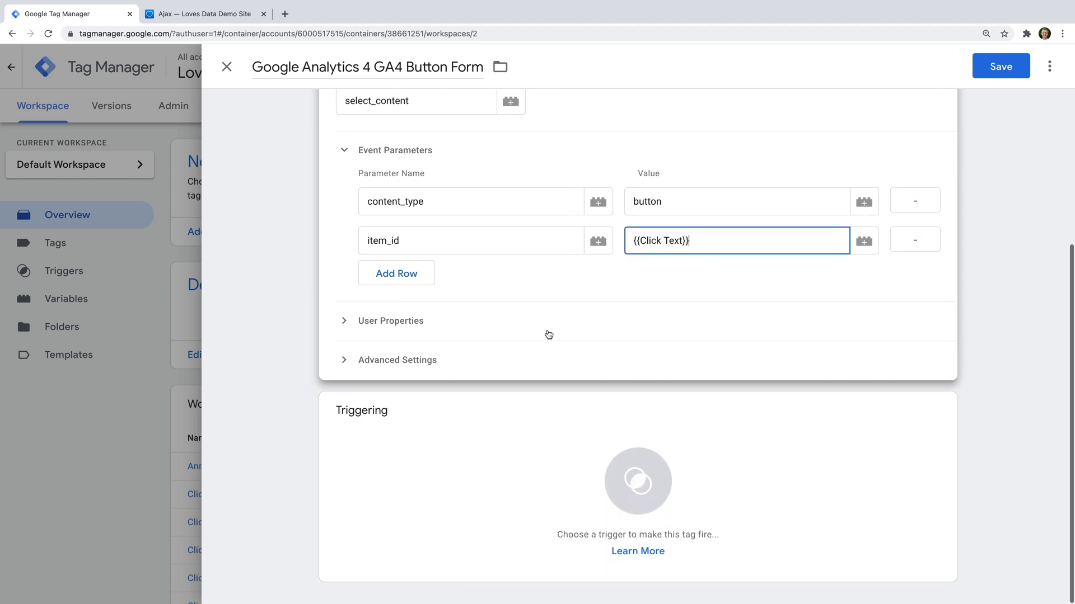
# Step: Add a Click - All Elements trigger 'Form Button Click' for Click Classes containing sqs-editable-button, then save the tag
pyautogui.click(465, 420)
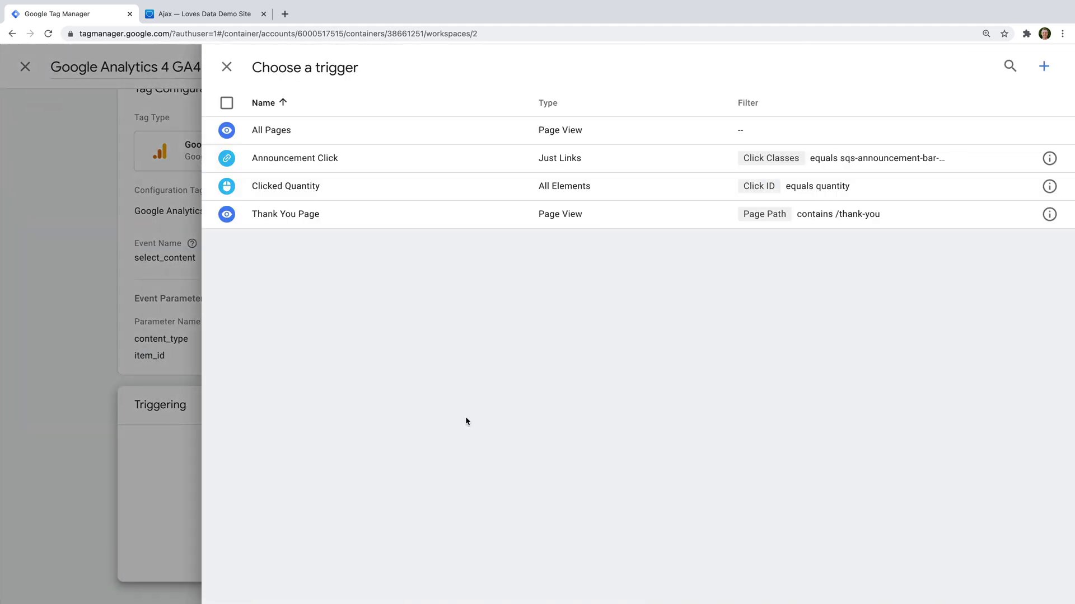
pyautogui.click(1044, 66)
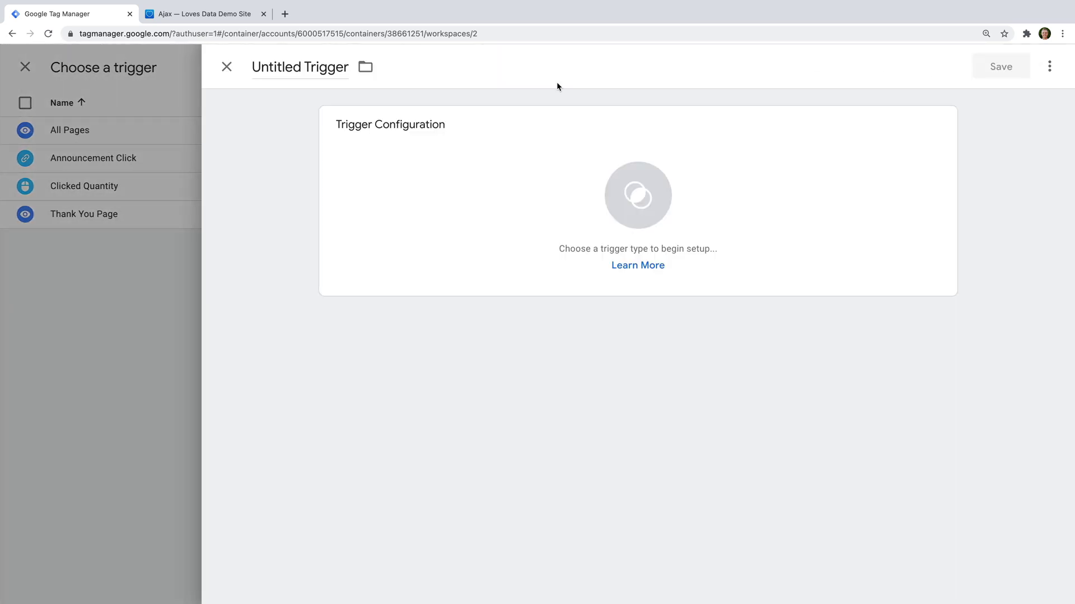
pyautogui.click(301, 67)
pyautogui.write('For')
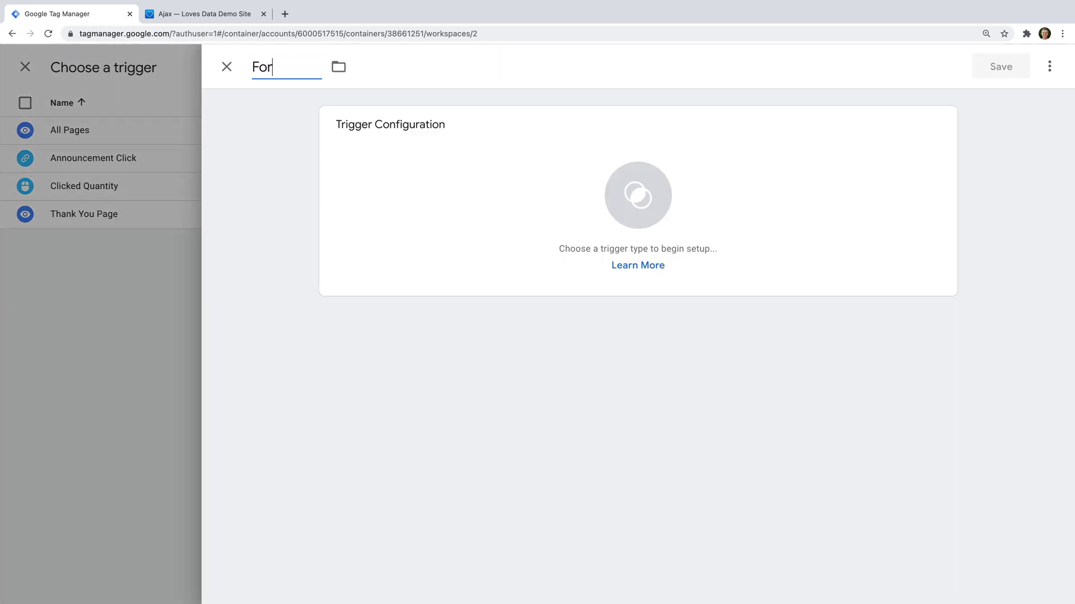
pyautogui.write('m Button Click')
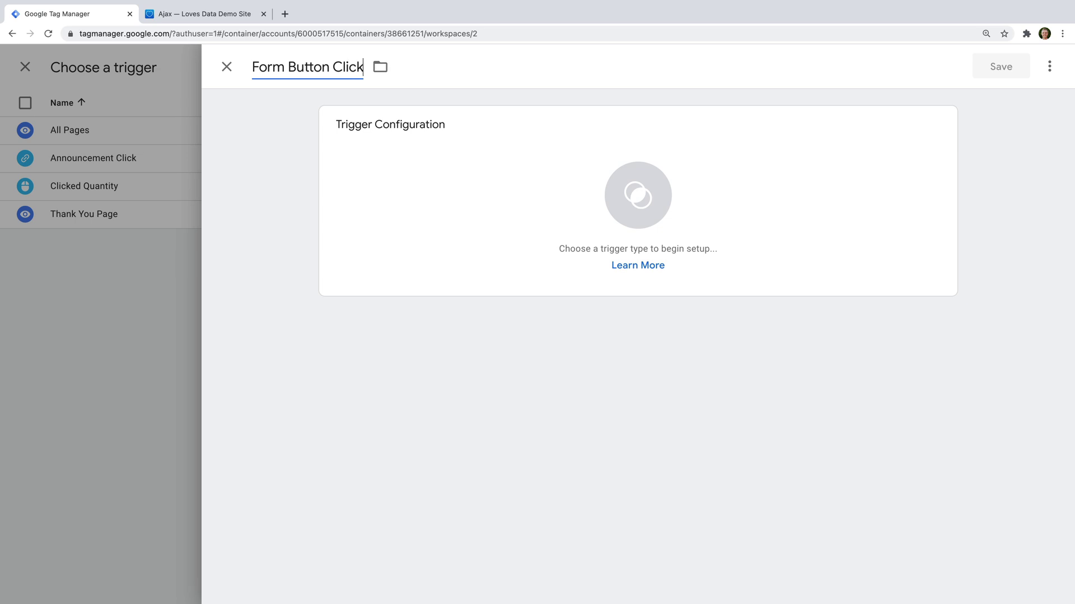
pyautogui.click(417, 181)
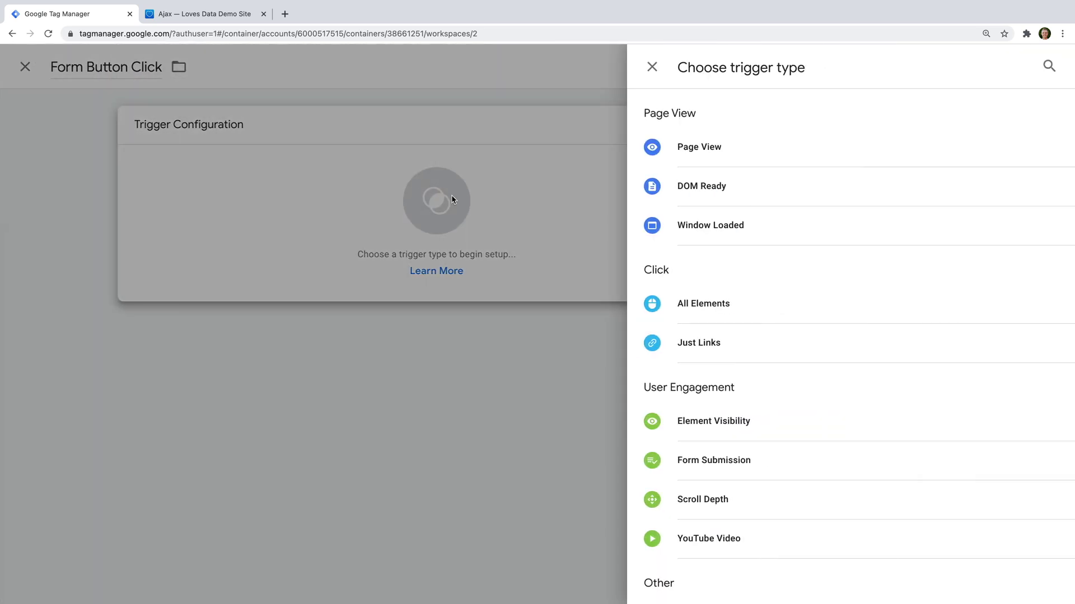
pyautogui.click(783, 308)
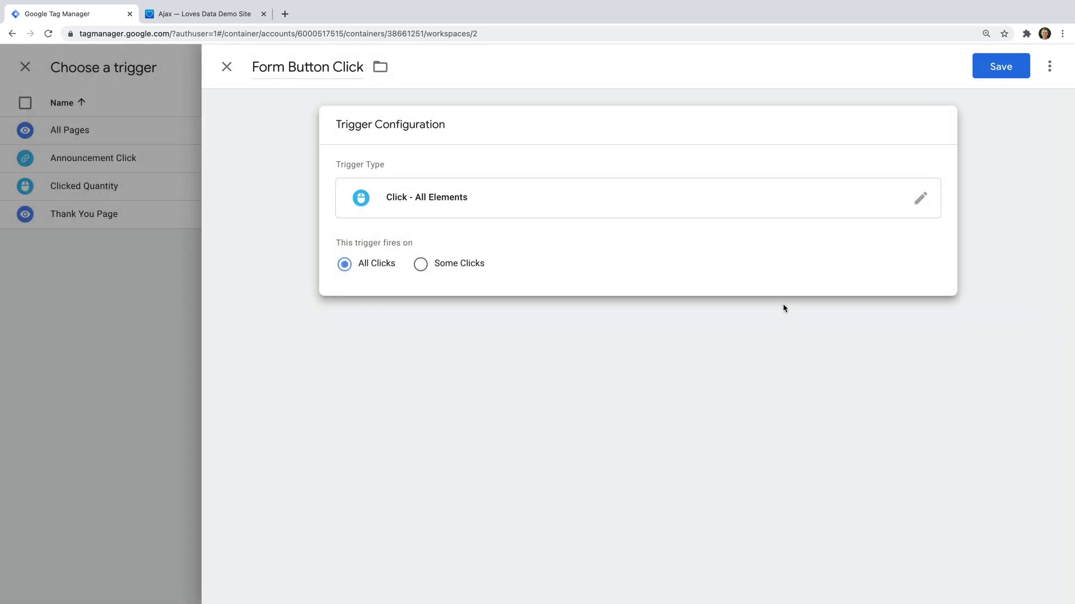
pyautogui.click(442, 268)
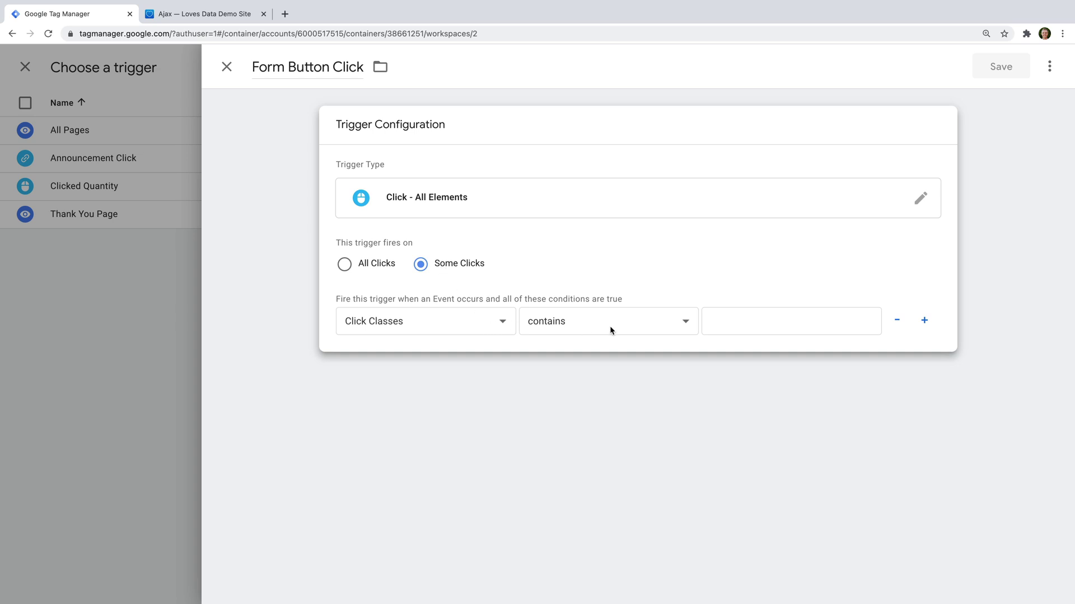
pyautogui.click(753, 322)
pyautogui.write('sqs-editable-button')
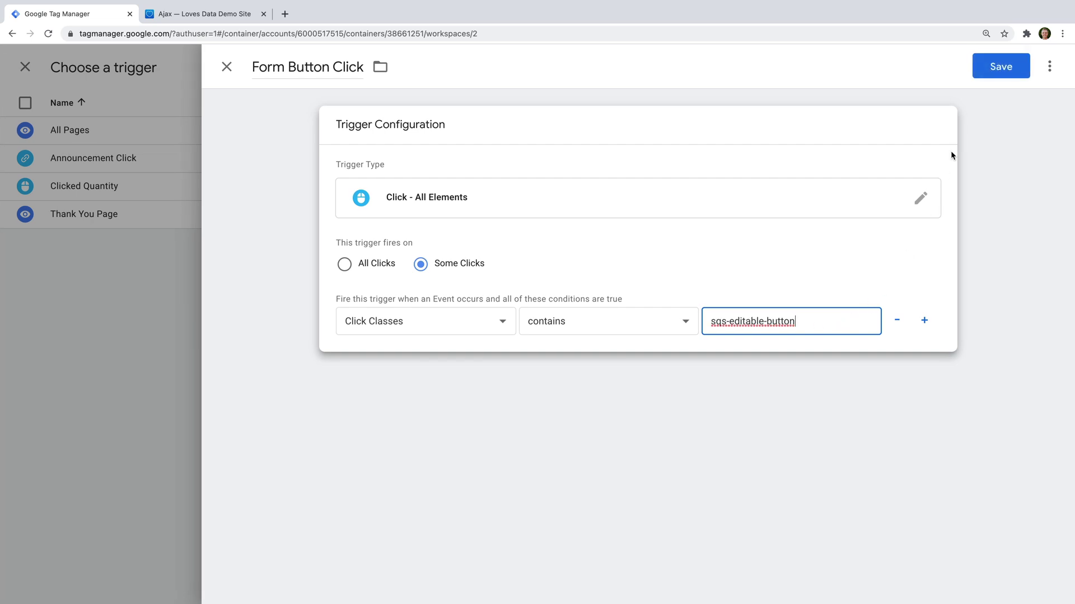
pyautogui.click(997, 67)
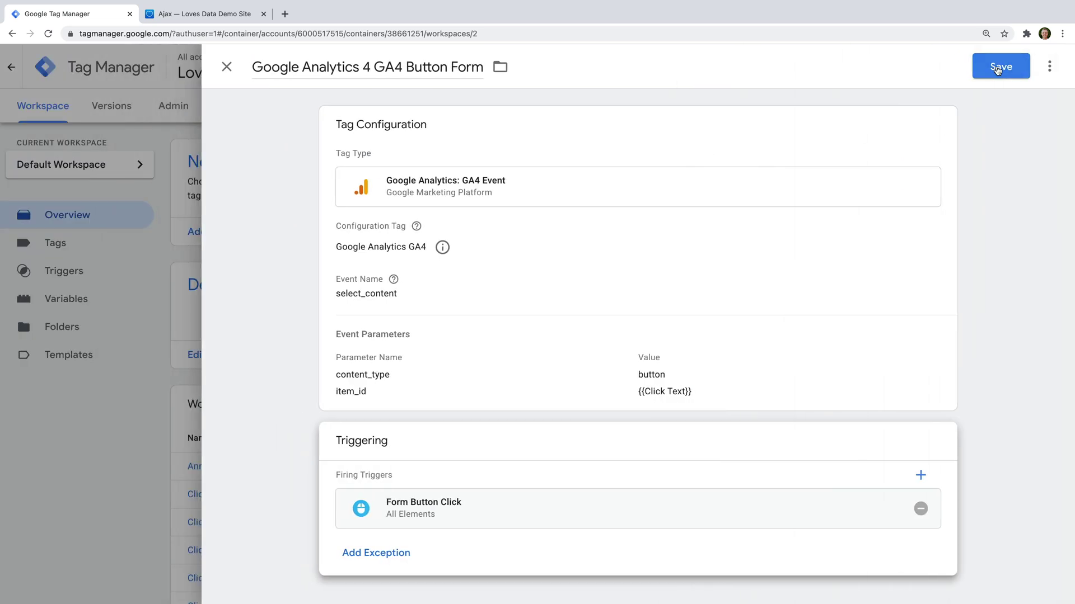
pyautogui.click(996, 69)
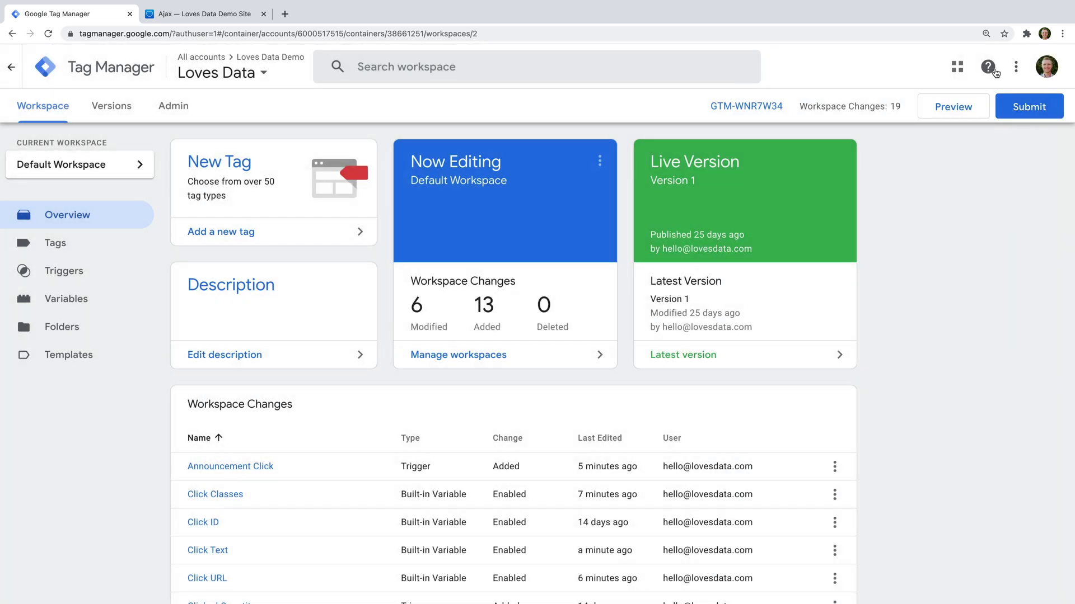
# Step: Start a Tag Assistant preview session on the demo site and navigate to its AJAX page
pyautogui.click(927, 111)
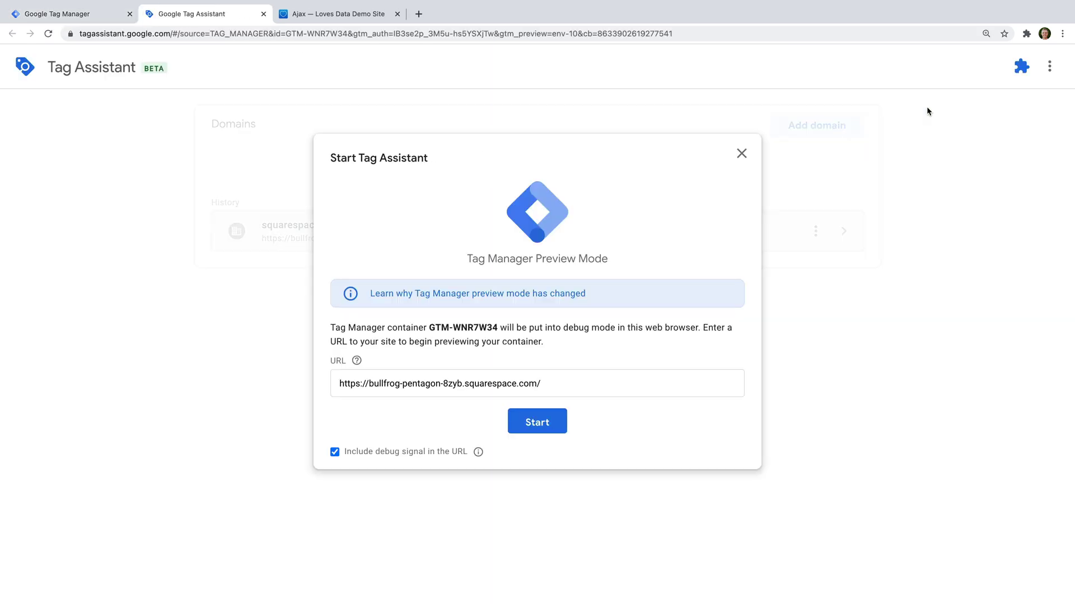
pyautogui.click(529, 421)
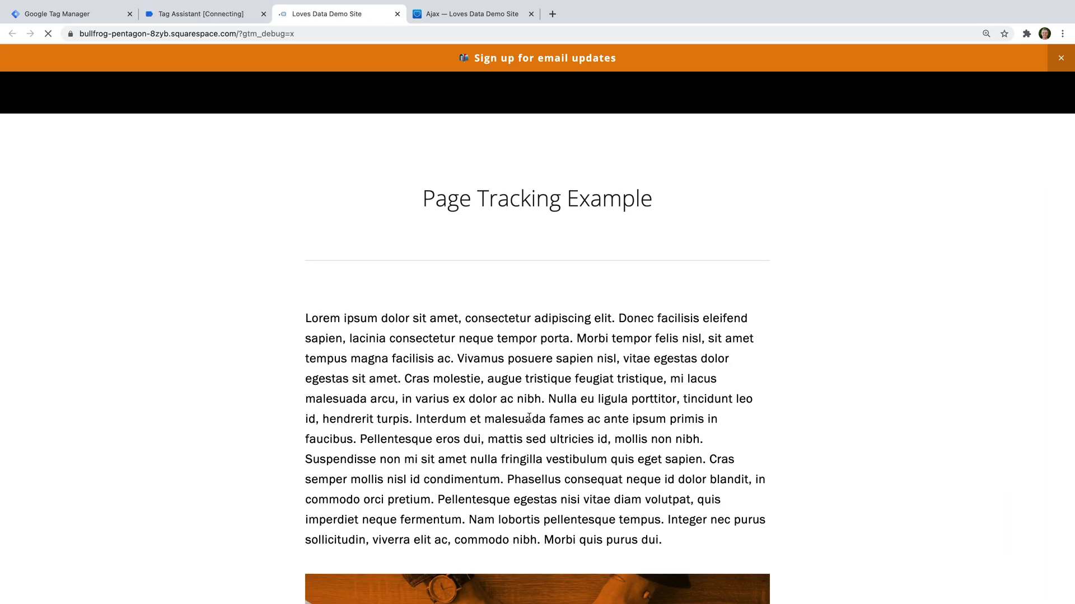
pyautogui.moveTo(542, 119)
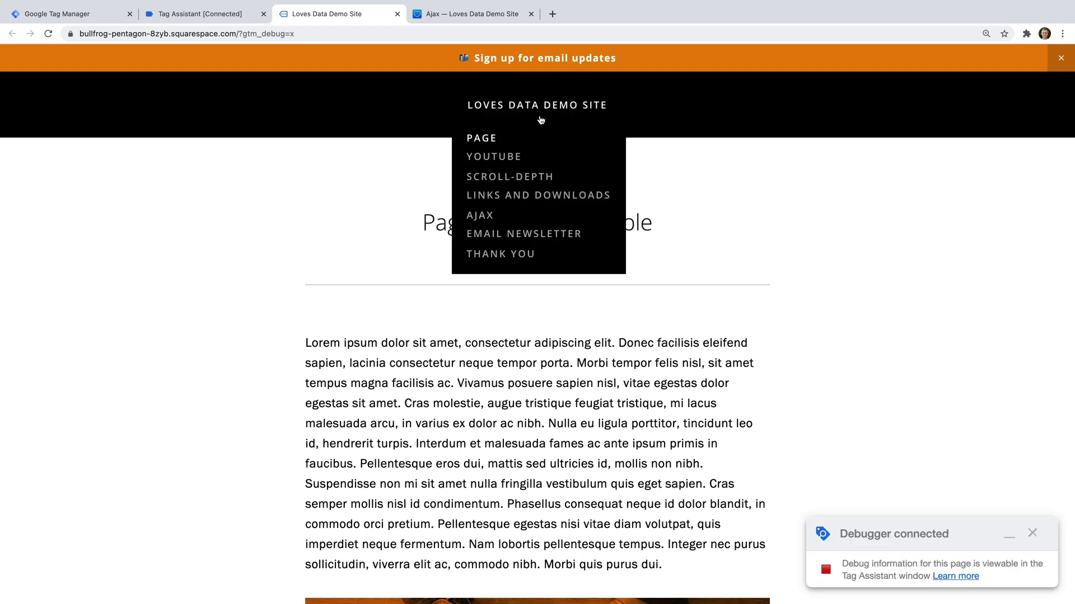
pyautogui.click(480, 216)
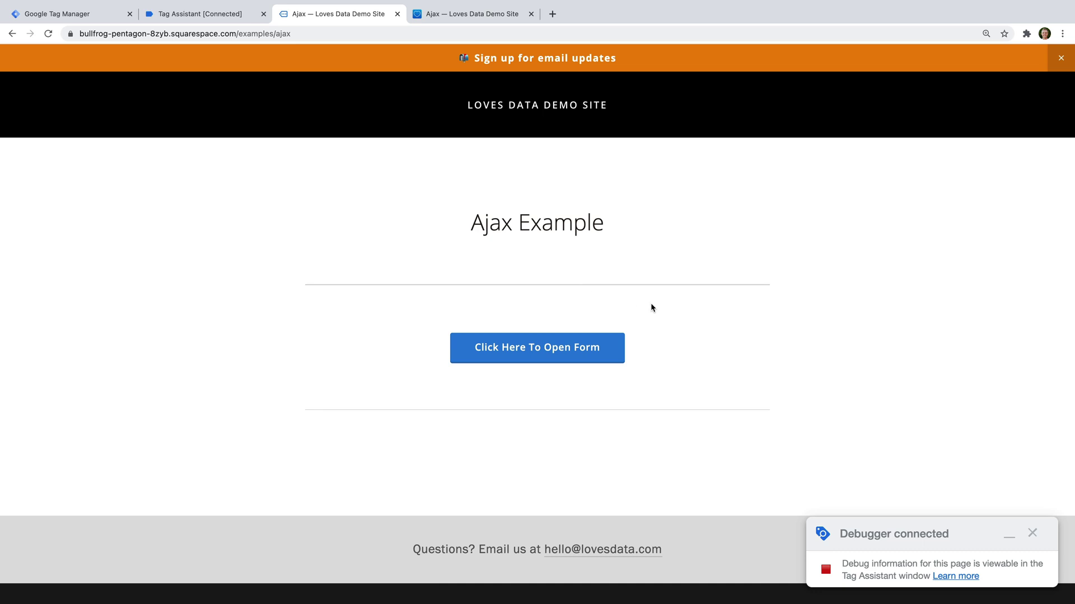
# Step: Click Open Form, then confirm the GA4 Button Form tag's select_content event fired in Tag Assistant
pyautogui.click(552, 347)
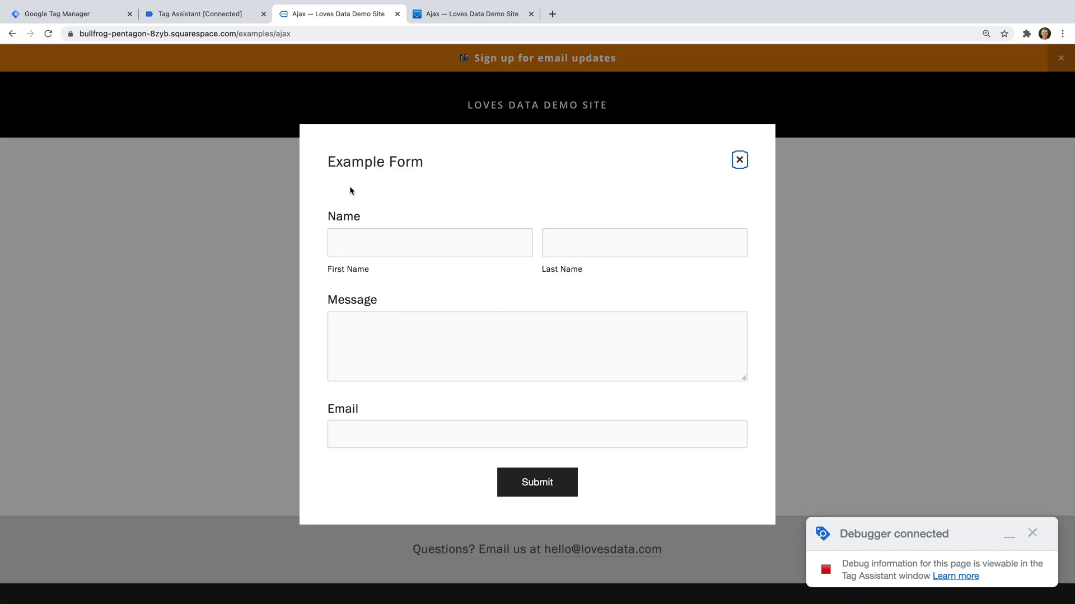
pyautogui.click(211, 14)
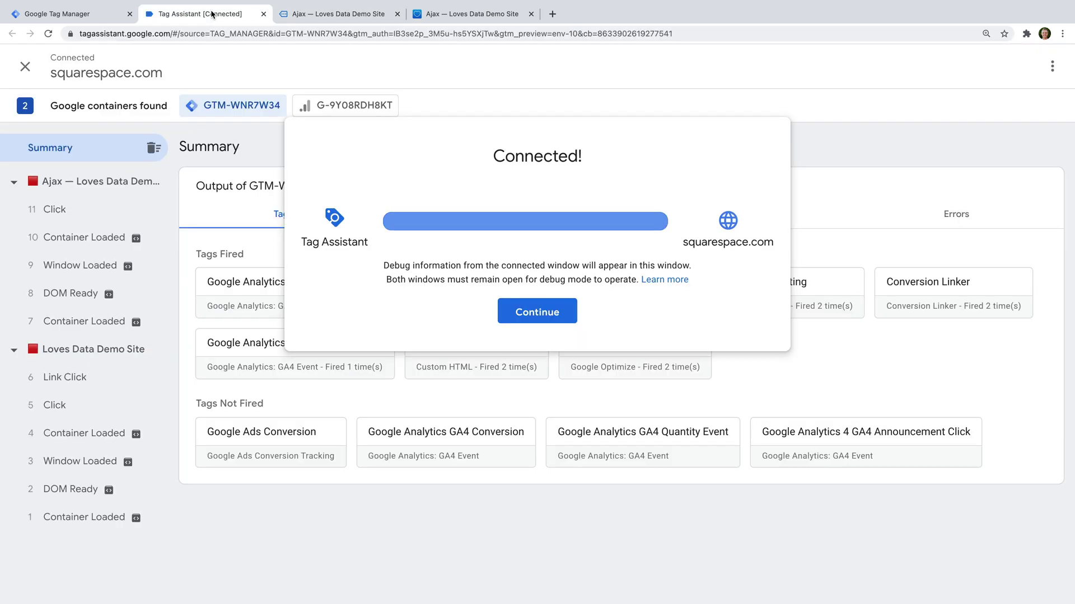
pyautogui.click(552, 310)
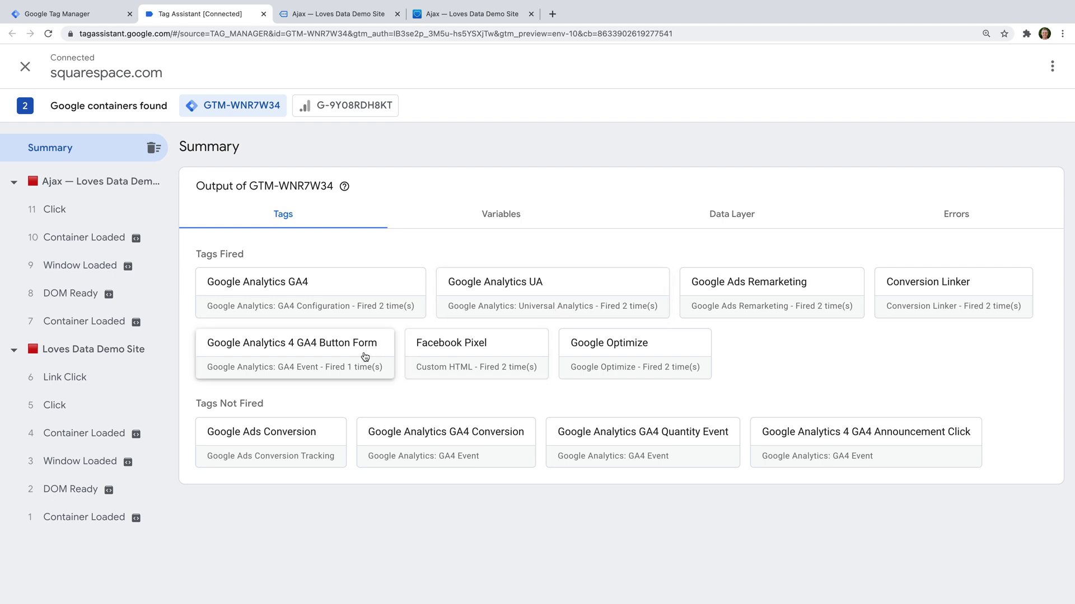
pyautogui.click(326, 356)
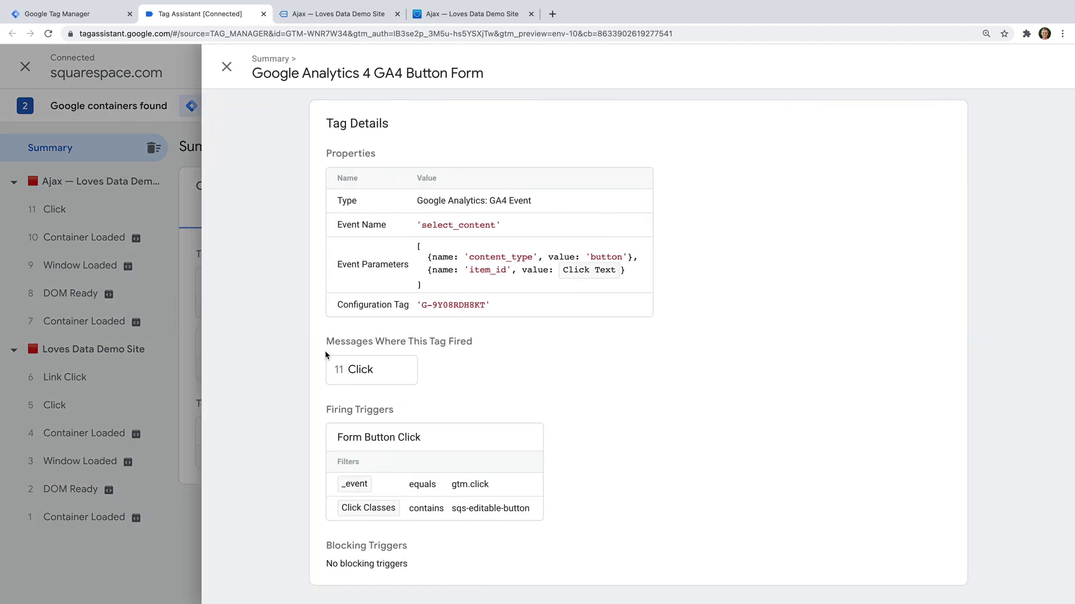
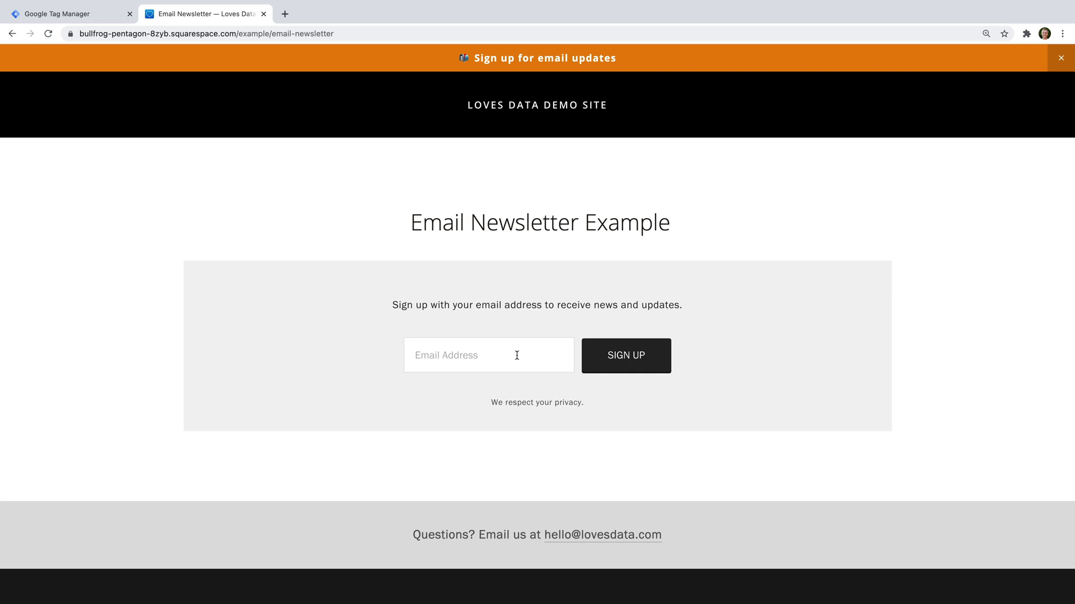
# Step: Inspect the Email Address field and select the form's newsletter-form class in DevTools
pyautogui.rightClick(517, 356)
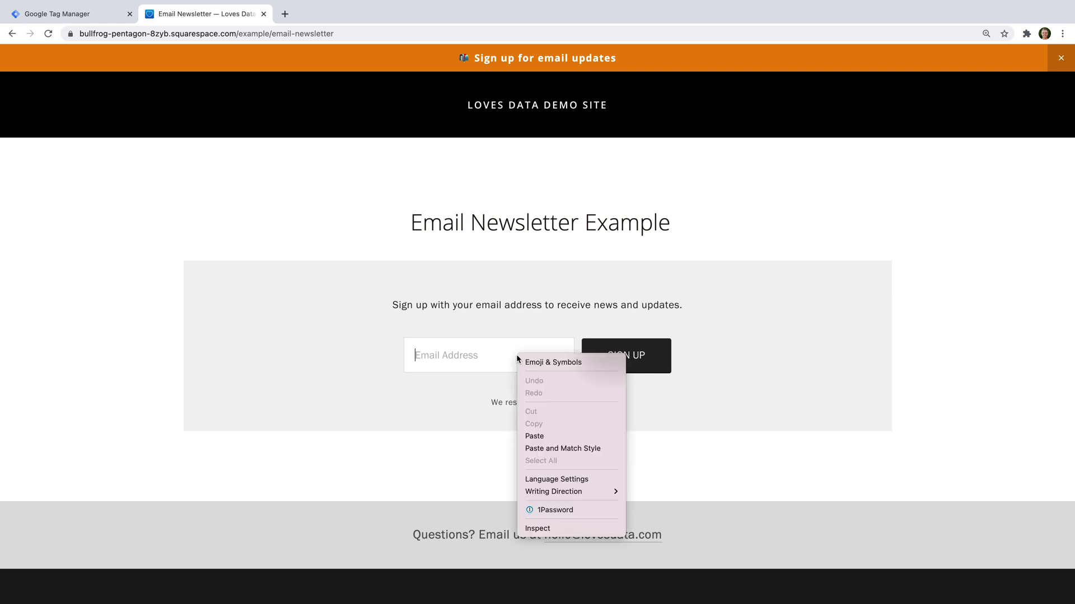
pyautogui.click(537, 528)
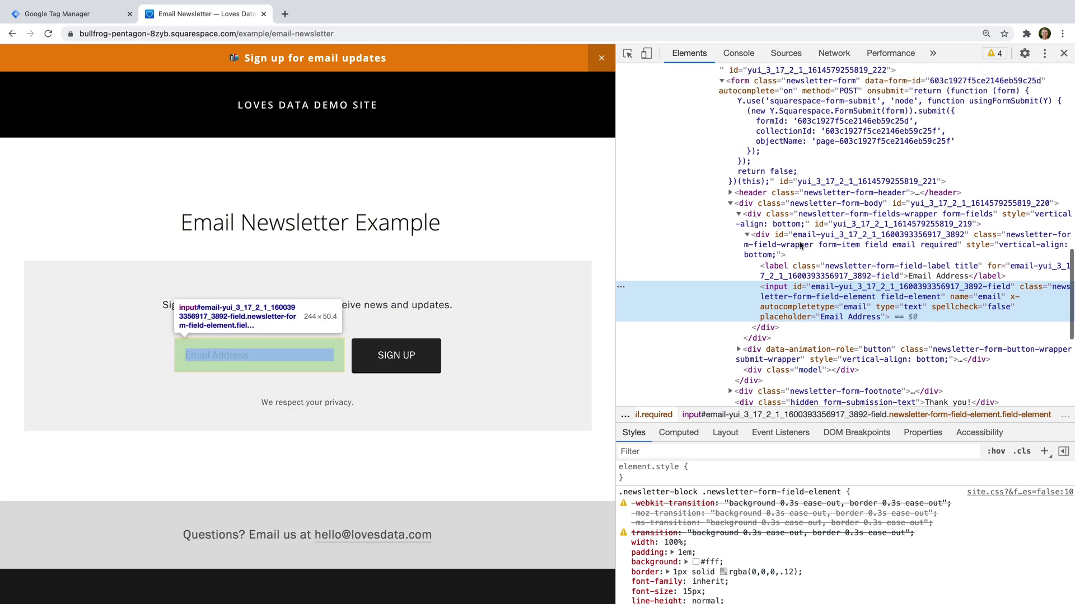
pyautogui.scroll(2, 799, 244)
pyautogui.doubleClick(786, 124)
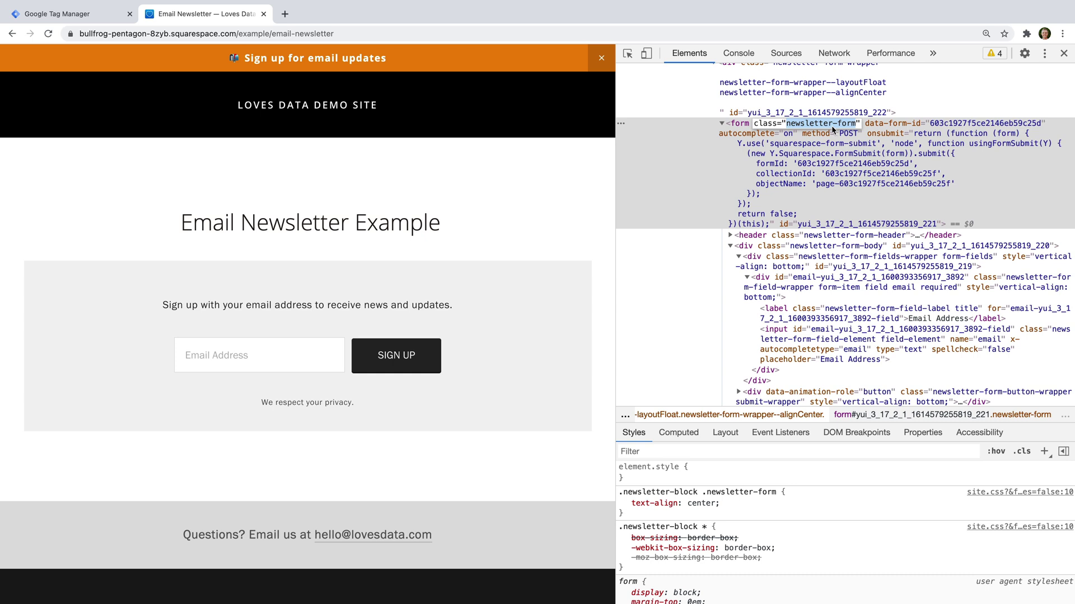
# Step: Submit a test email address through the newsletter form to get the Thank you! message
pyautogui.click(293, 354)
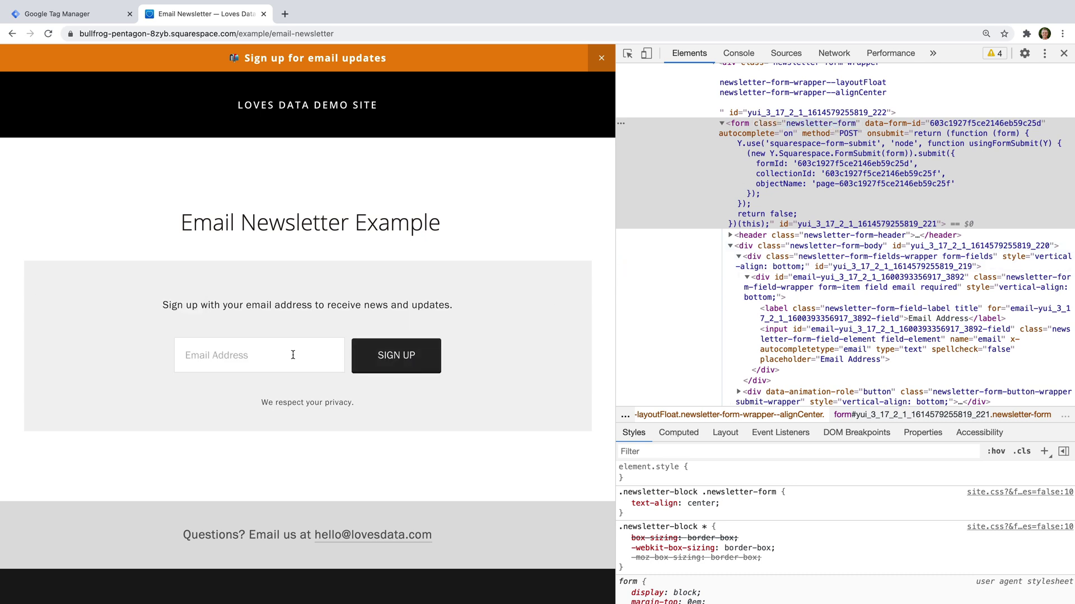
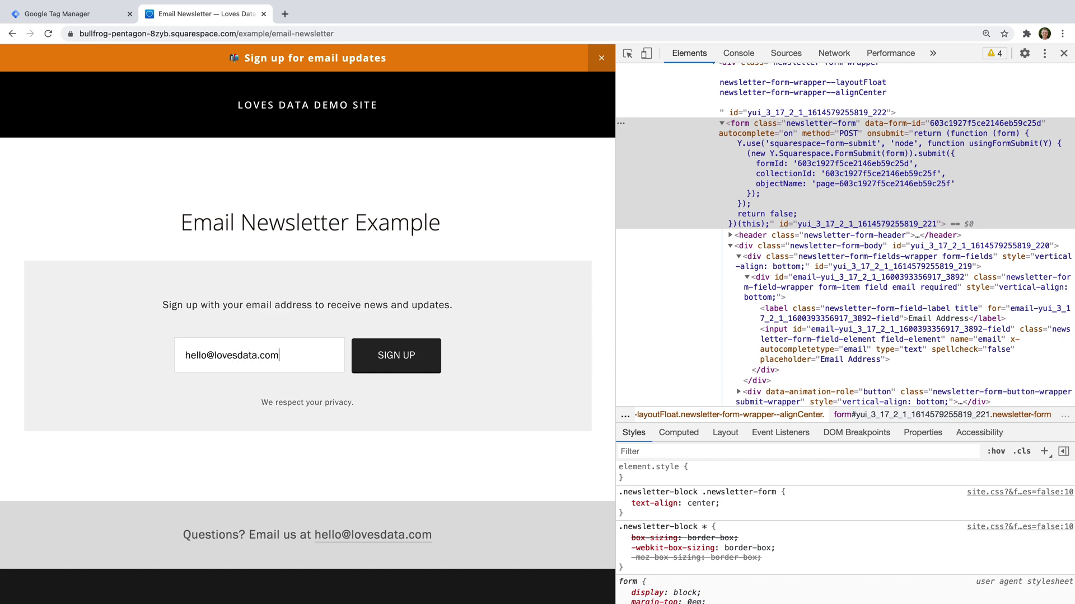
pyautogui.click(377, 363)
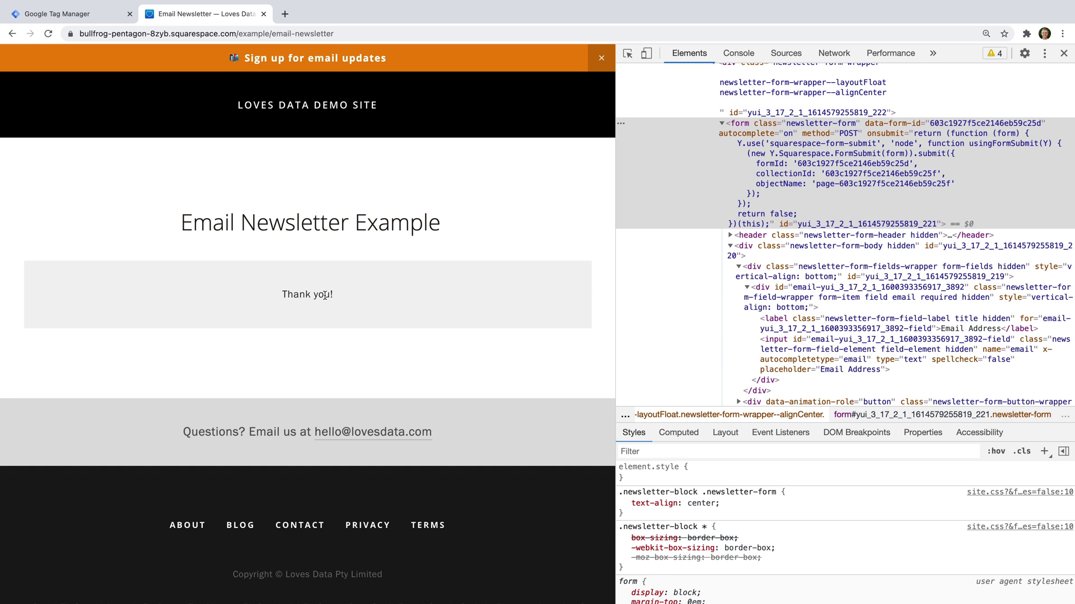
# Step: Inspect the Thank you! message, select its form-submission-text class, and return to Tag Manager
pyautogui.rightClick(325, 295)
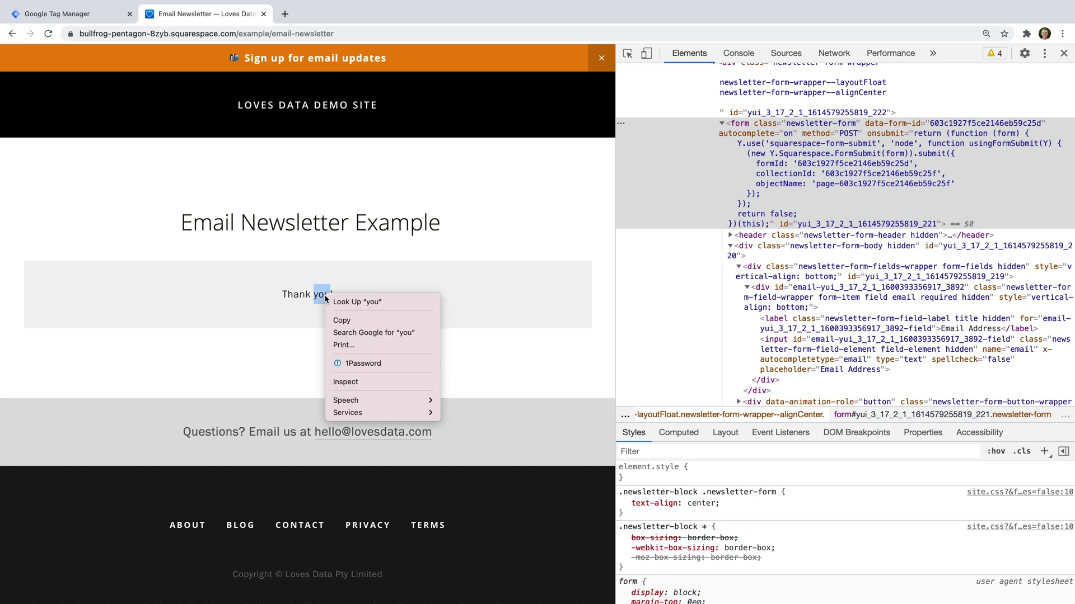
pyautogui.click(375, 381)
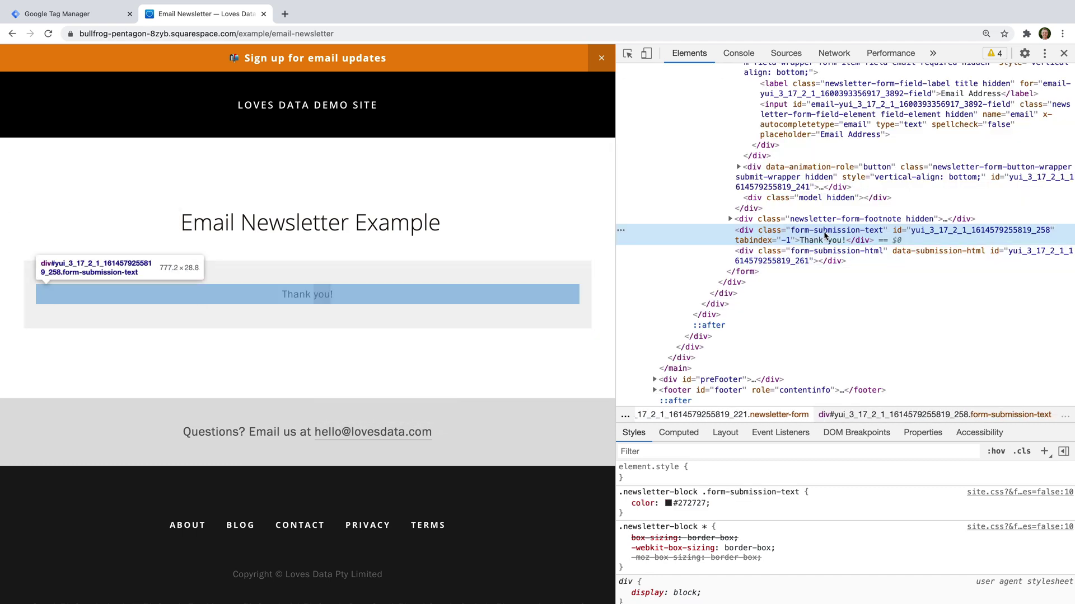
pyautogui.doubleClick(827, 231)
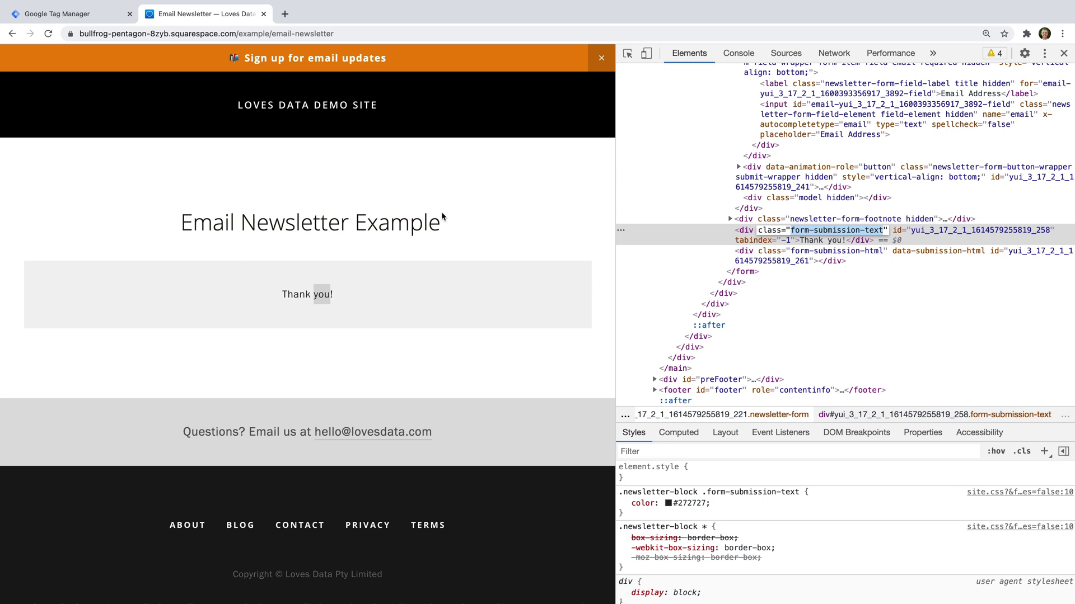
pyautogui.click(88, 17)
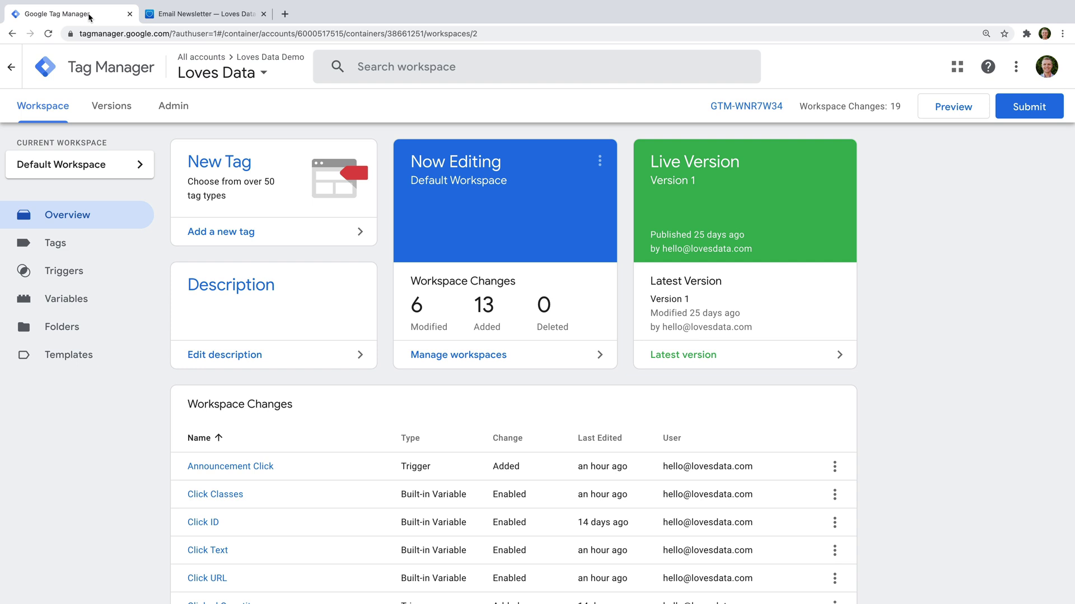
# Step: Create a GA4 Event tag named 'Google Analytics GA4 Newsletter Form' linked to the GA4 configuration
pyautogui.click(277, 233)
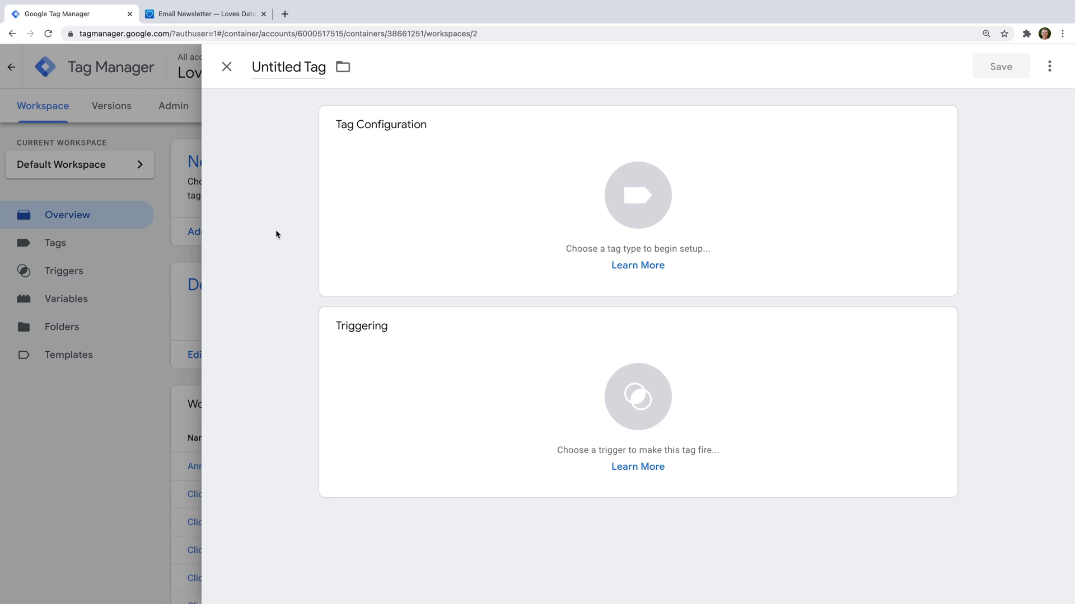
pyautogui.click(299, 68)
pyautogui.write('Google Analyt')
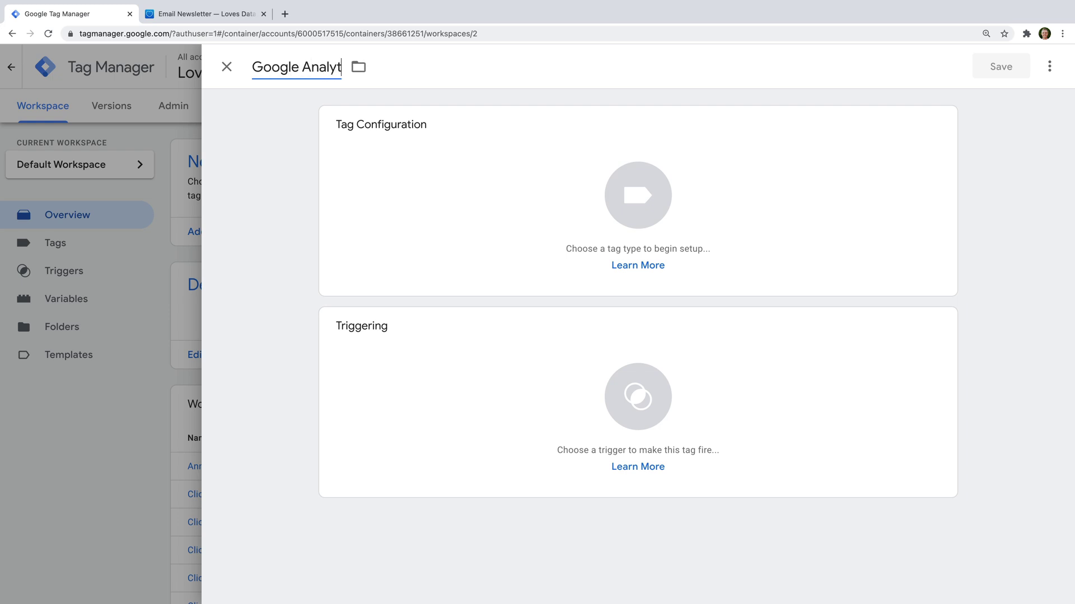
pyautogui.write('ics GA4 ')
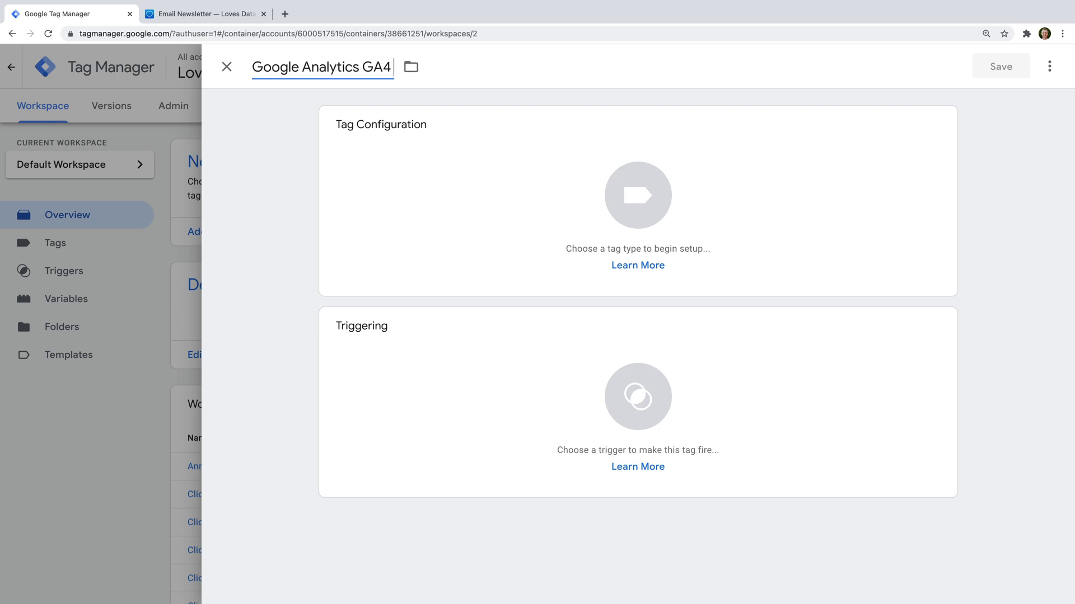
pyautogui.write('Newsletter Form')
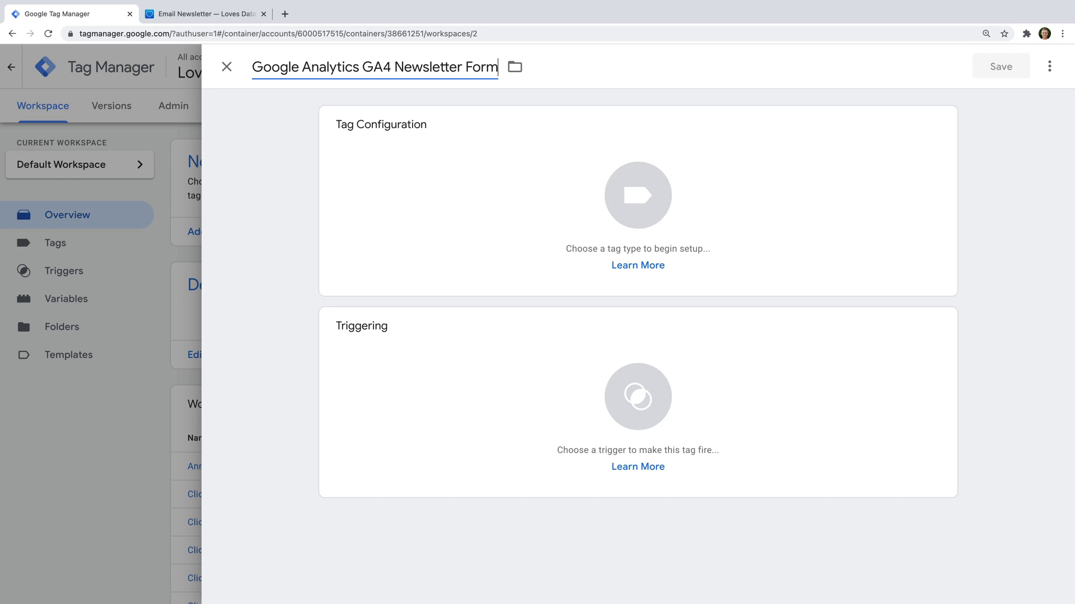
pyautogui.click(371, 171)
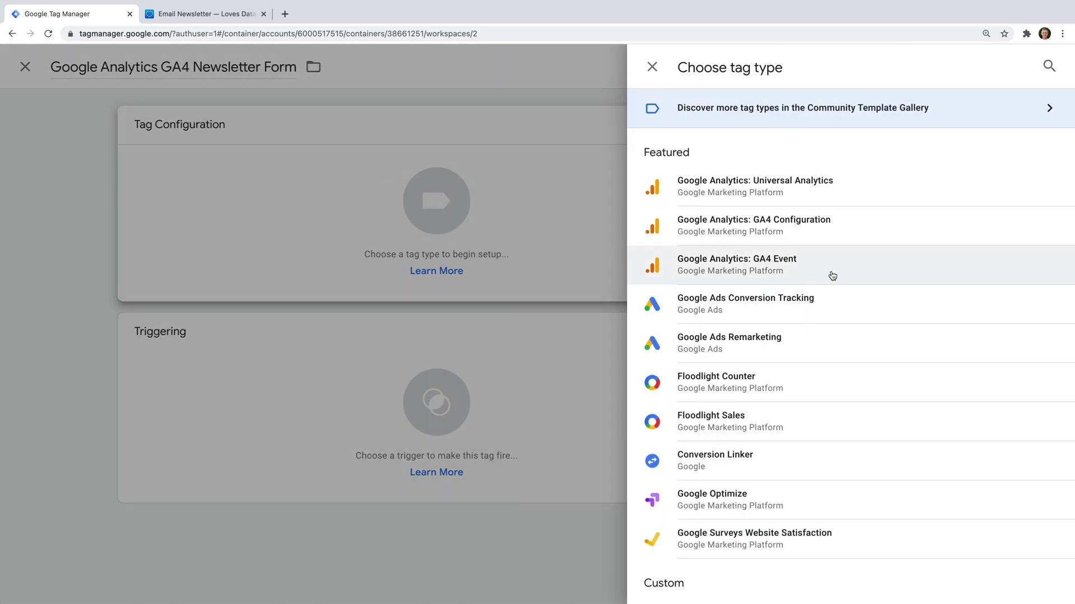
pyautogui.click(831, 275)
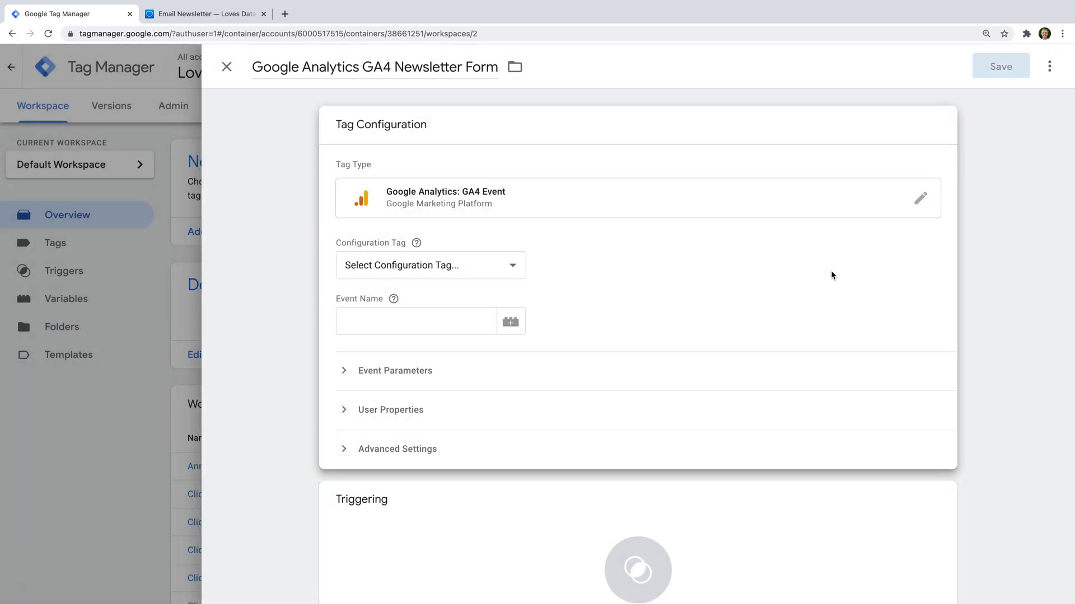
pyautogui.click(520, 266)
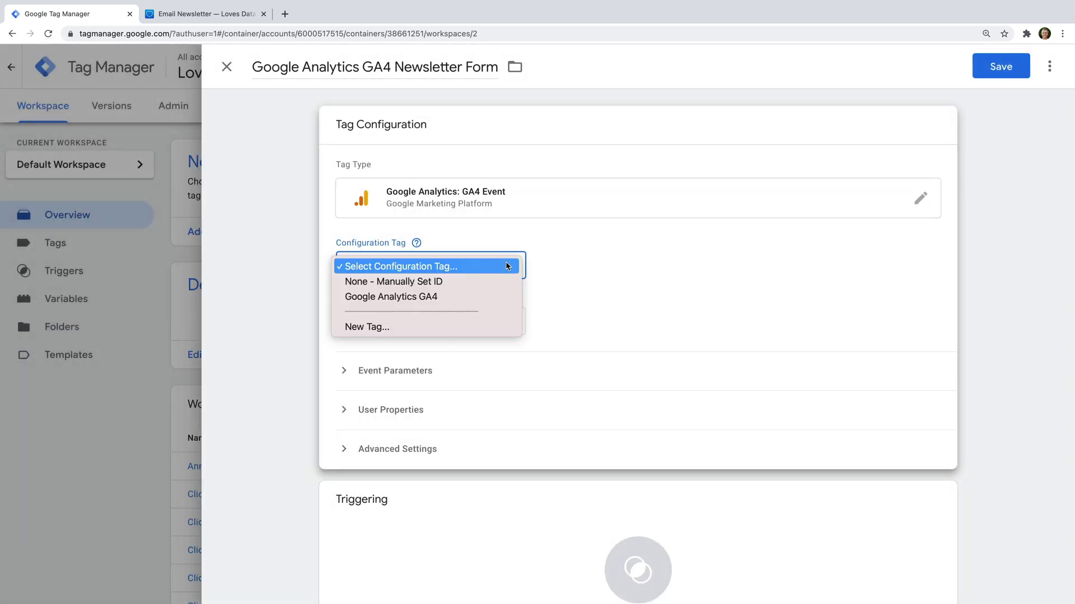
pyautogui.click(495, 301)
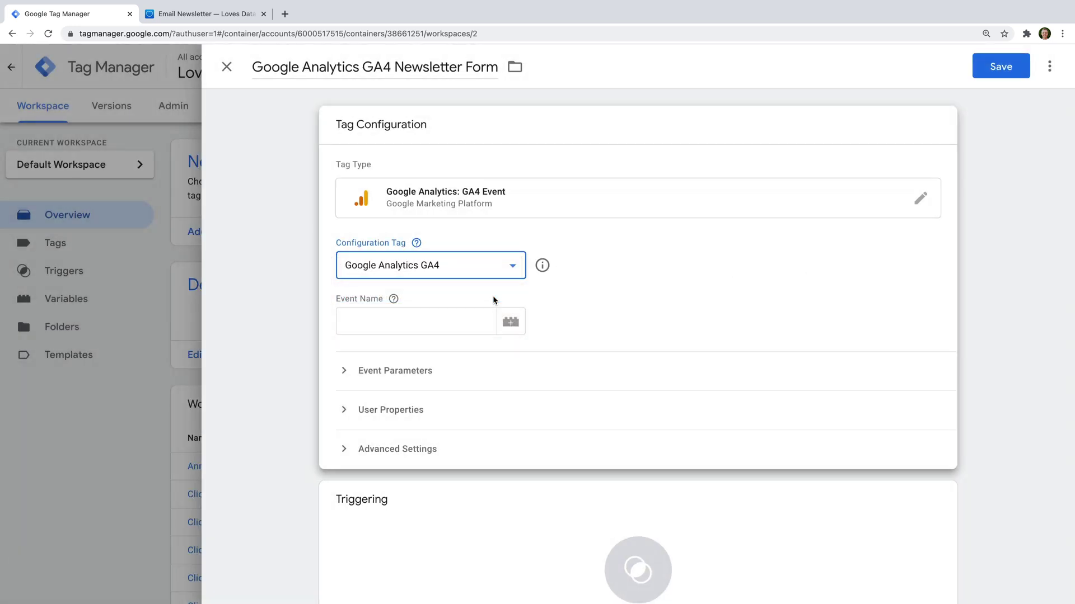
# Step: Set the event name to sign_up and add a sign_up_type event parameter
pyautogui.click(445, 319)
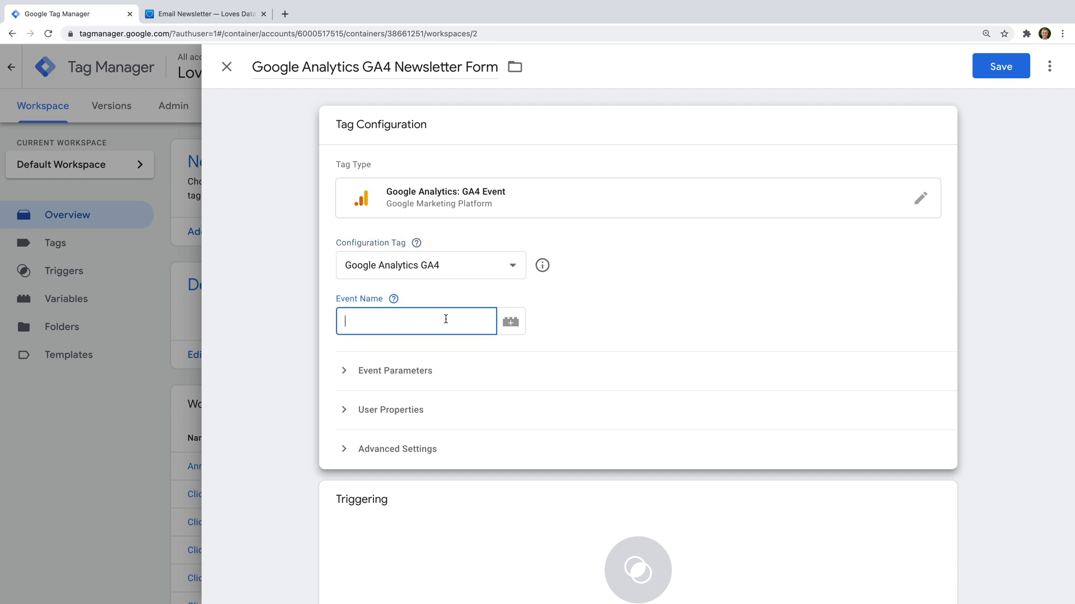
pyautogui.write('sign_up')
pyautogui.click(455, 369)
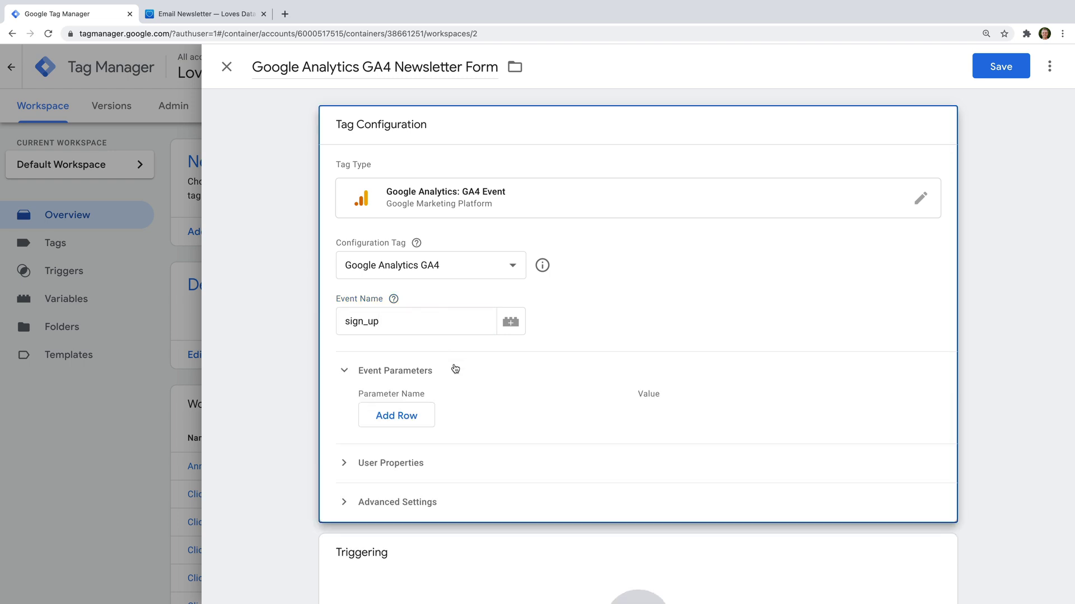
pyautogui.click(410, 415)
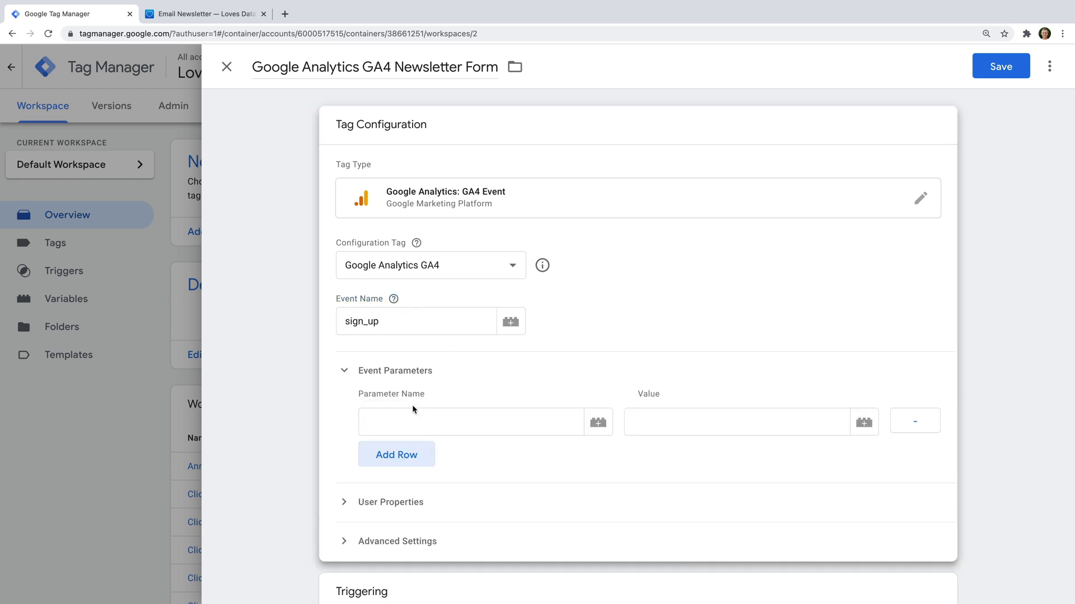
pyautogui.write('sign_up_type')
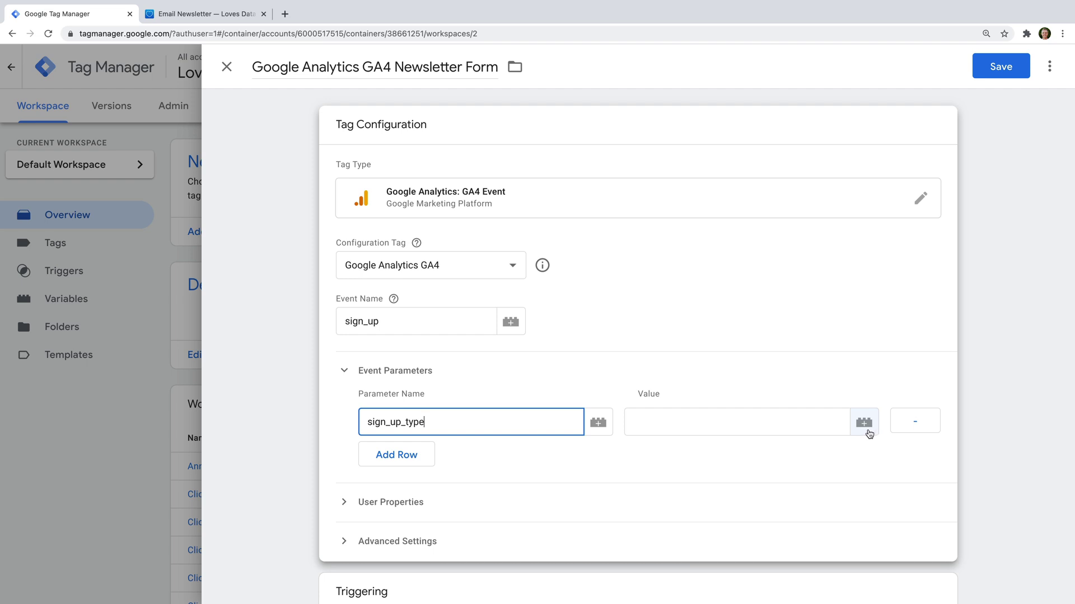
# Step: Set the sign_up_type value to the built-in {{Form Classes}} variable
pyautogui.click(656, 422)
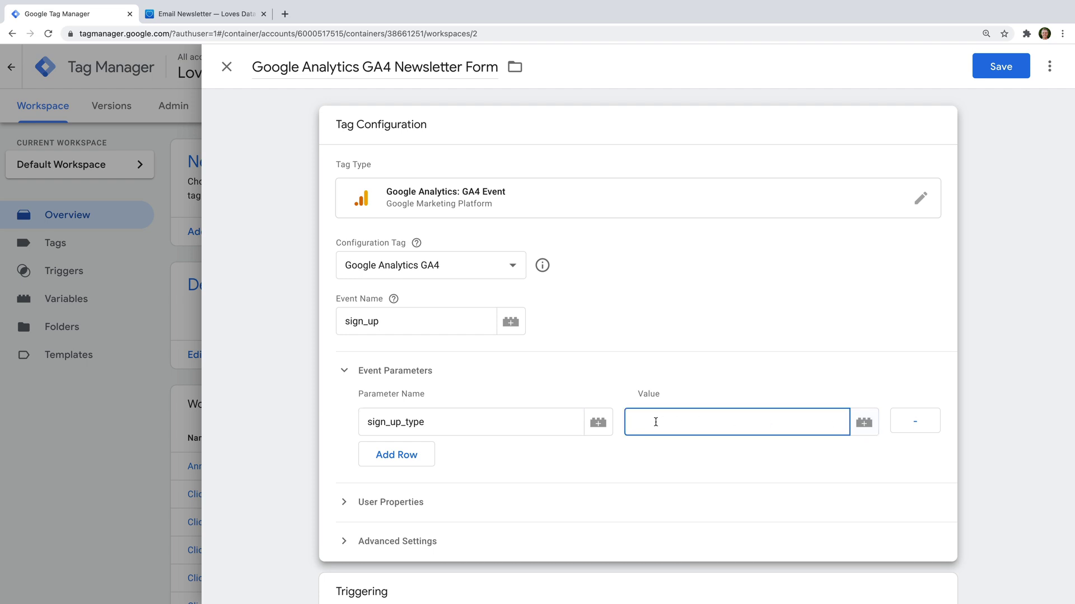
pyautogui.write('{{')
pyautogui.scroll(-2, 708, 474)
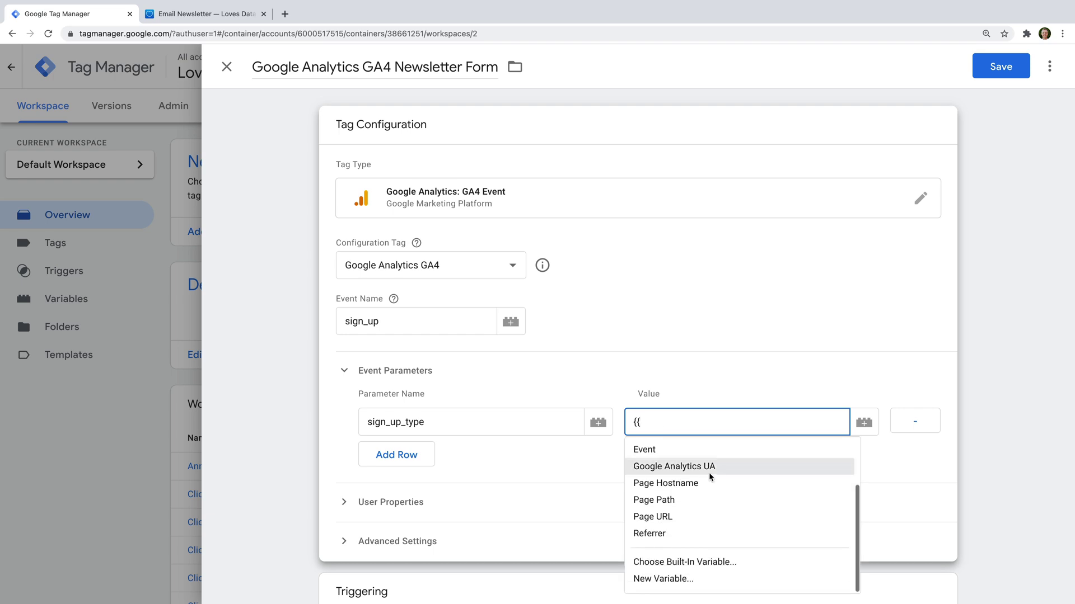
pyautogui.click(678, 562)
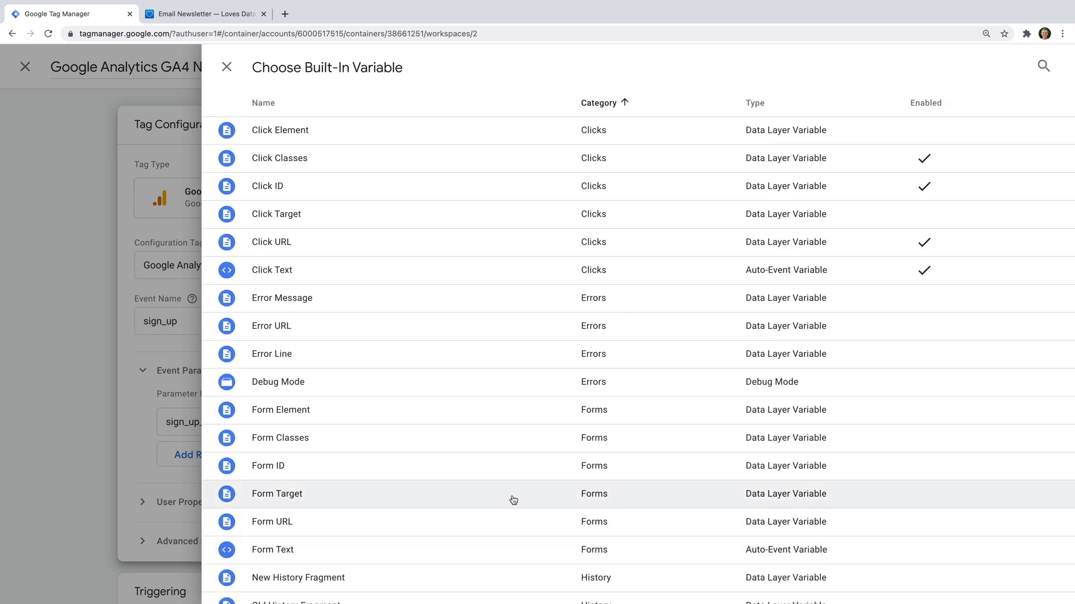
pyautogui.click(321, 441)
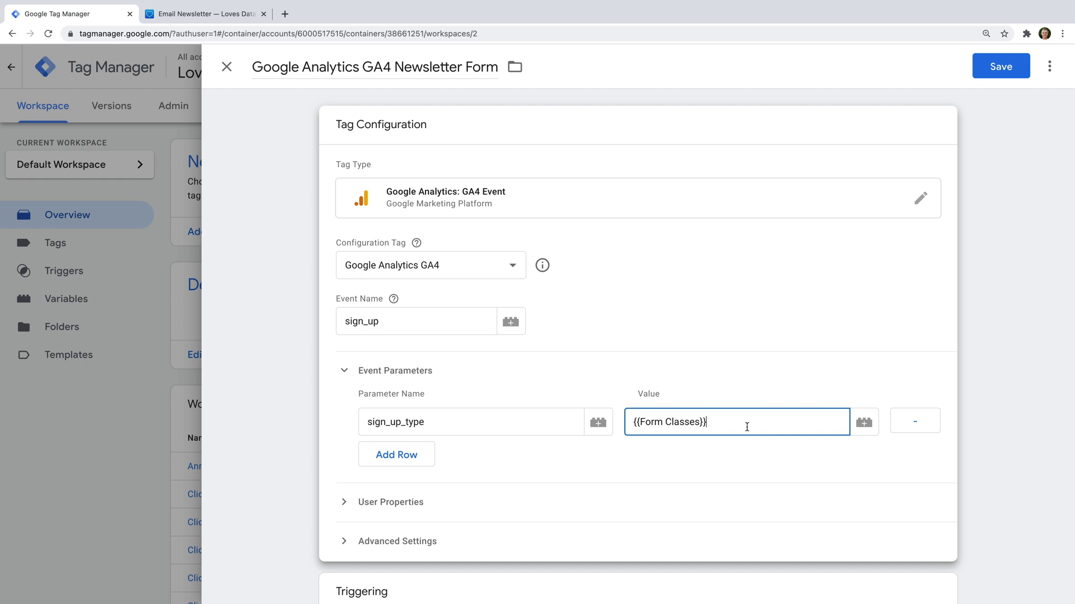
pyautogui.scroll(-2, 611, 462)
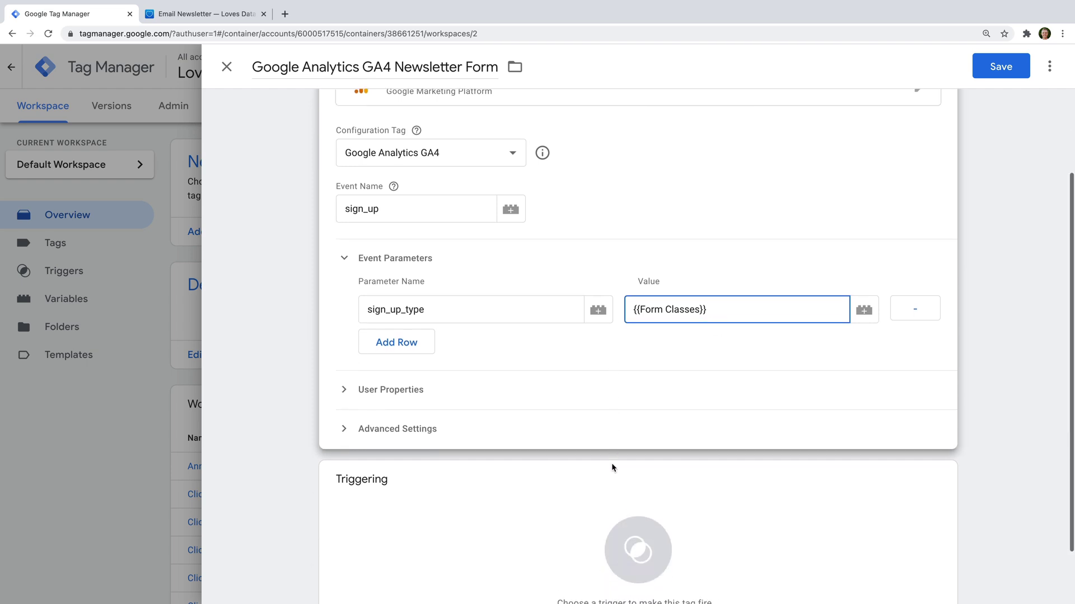
# Step: Create a new Element Visibility trigger for the tag named 'Newsletter Form'
pyautogui.click(486, 492)
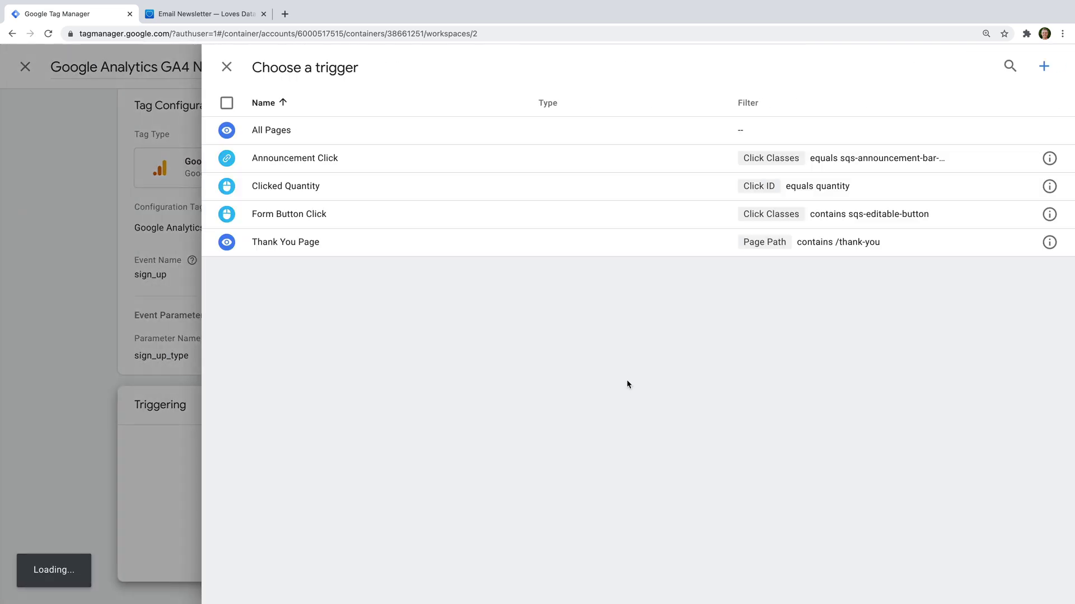
pyautogui.click(1043, 66)
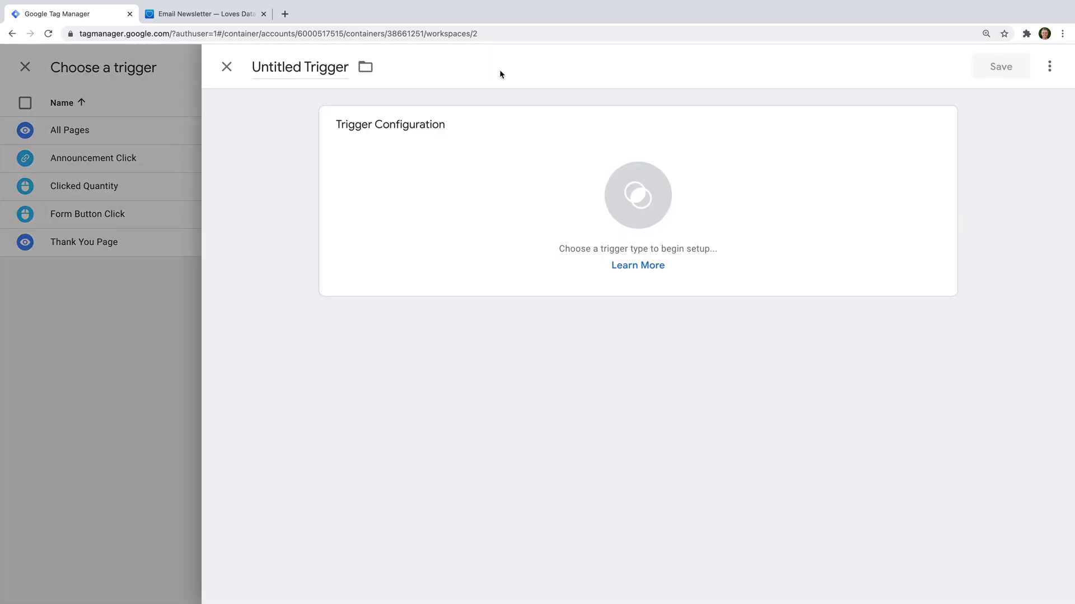
pyautogui.click(280, 69)
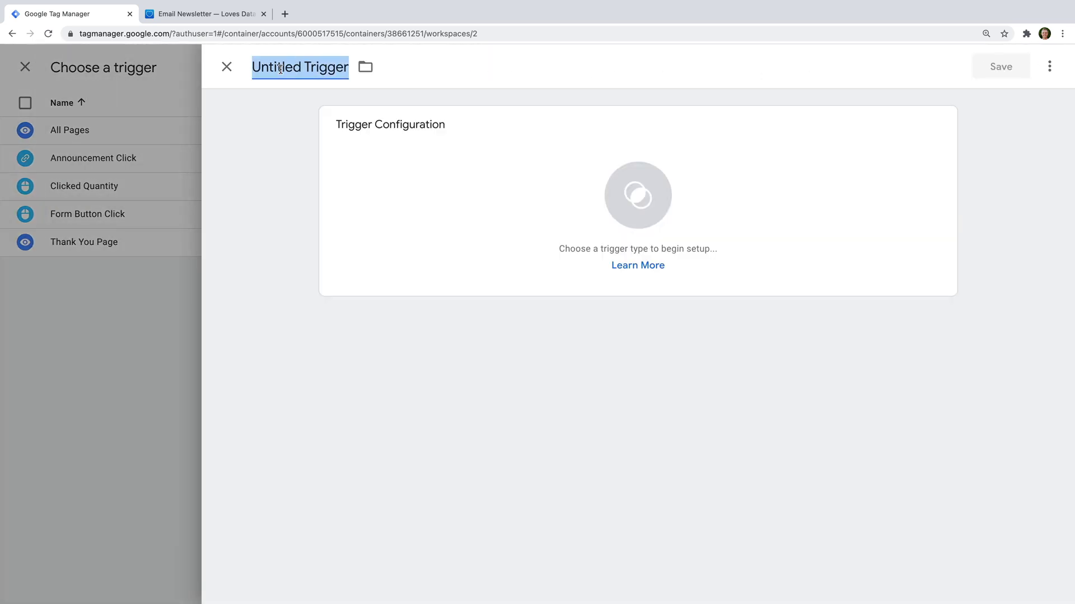
pyautogui.write('Newsletter')
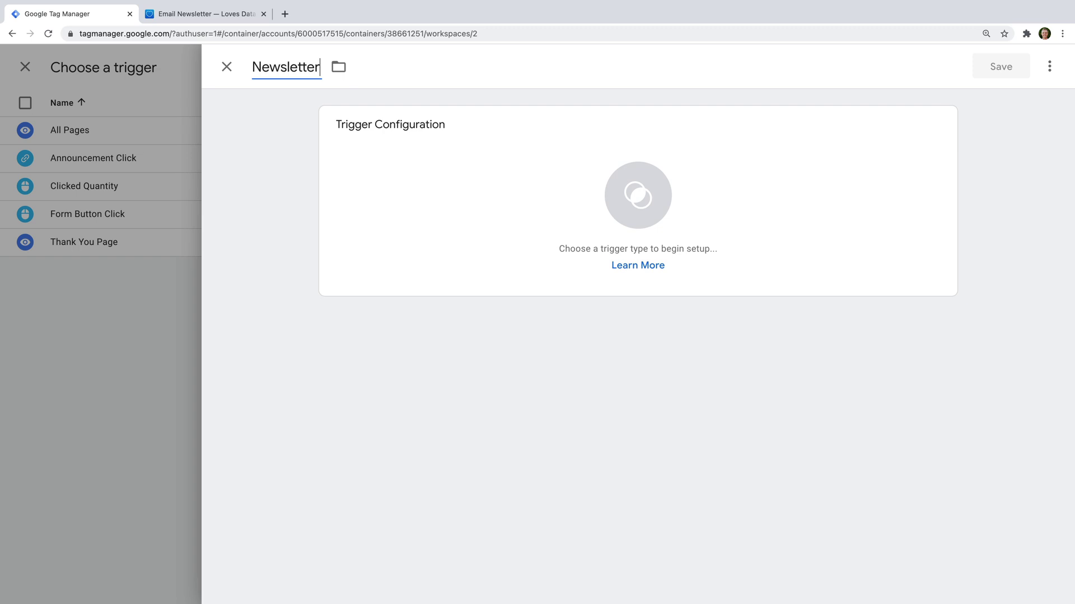
pyautogui.write(' Form')
pyautogui.click(445, 158)
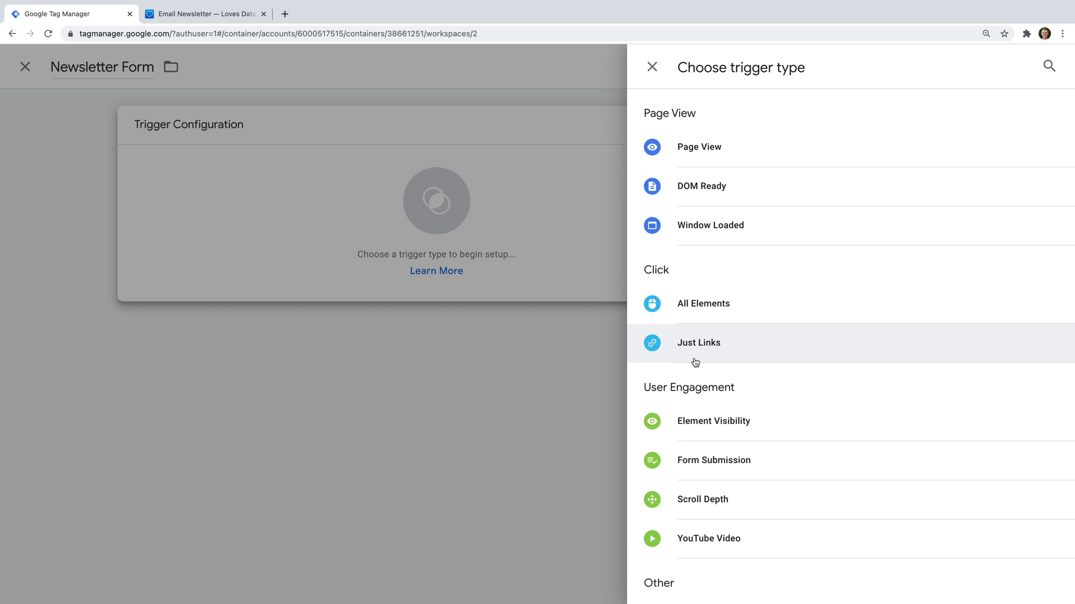
pyautogui.click(771, 430)
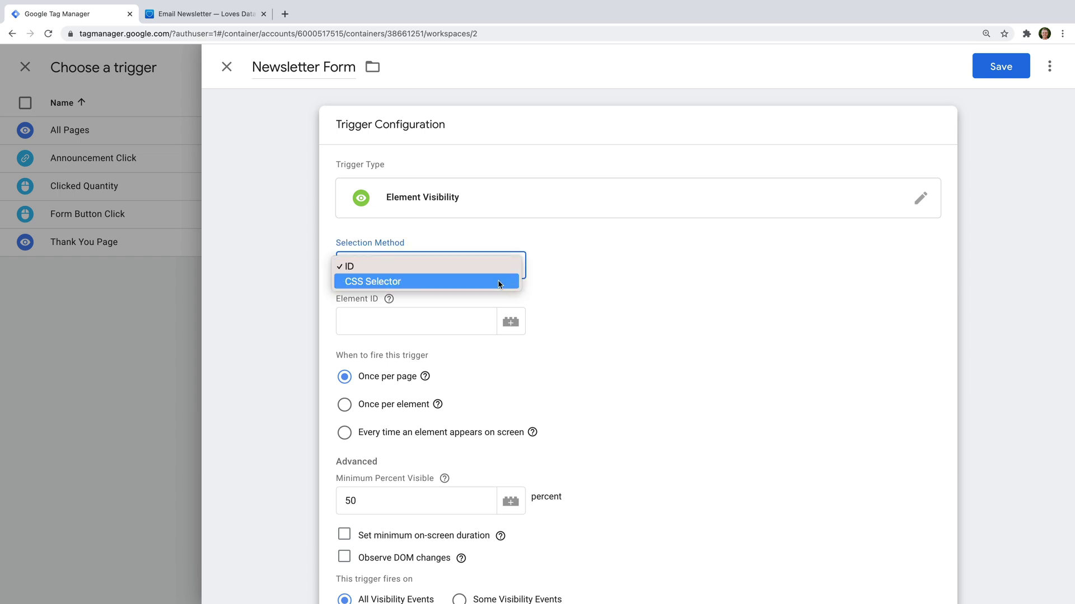
# Step: Set the trigger's selection method to CSS Selector with .form-submission-text
pyautogui.click(499, 282)
pyautogui.click(440, 321)
pyautogui.write('.')
pyautogui.write('form-submission-text')
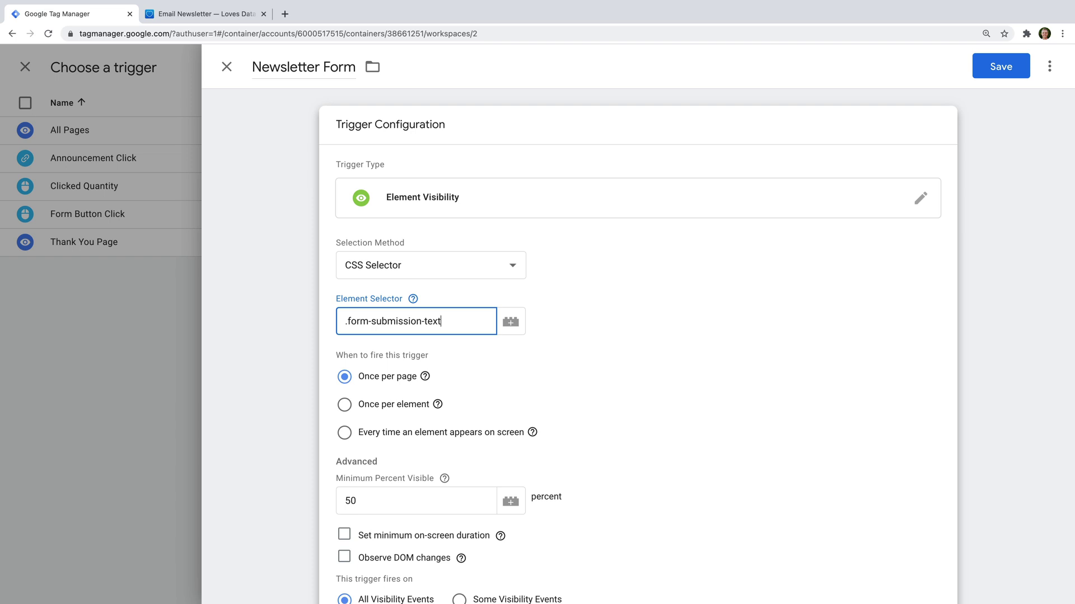
pyautogui.click(586, 344)
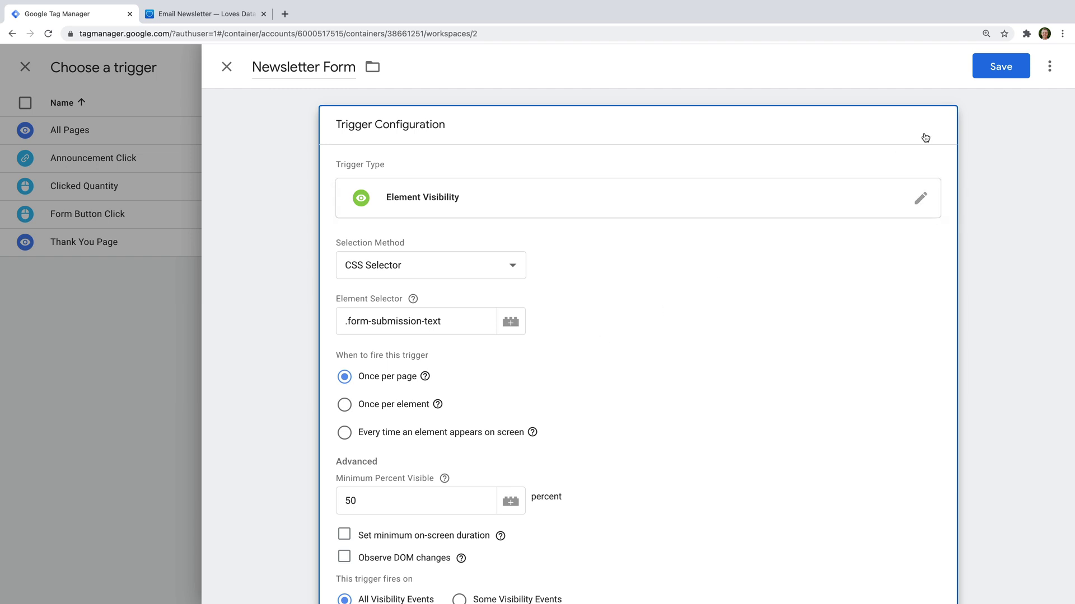
# Step: Save the Newsletter Form trigger and the GA4 tag, then launch Preview mode
pyautogui.click(994, 70)
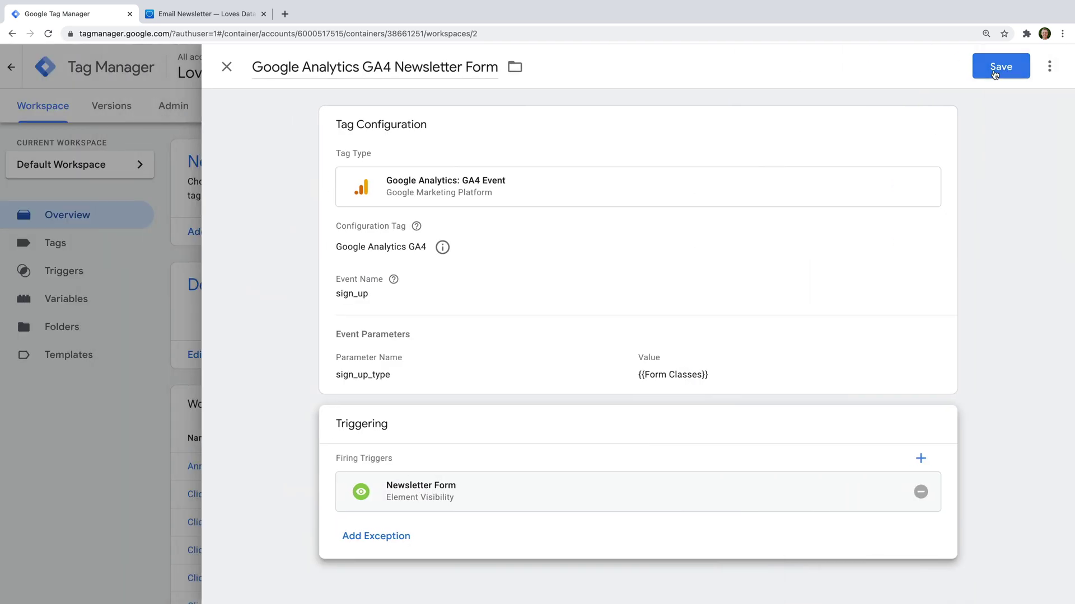
pyautogui.click(994, 73)
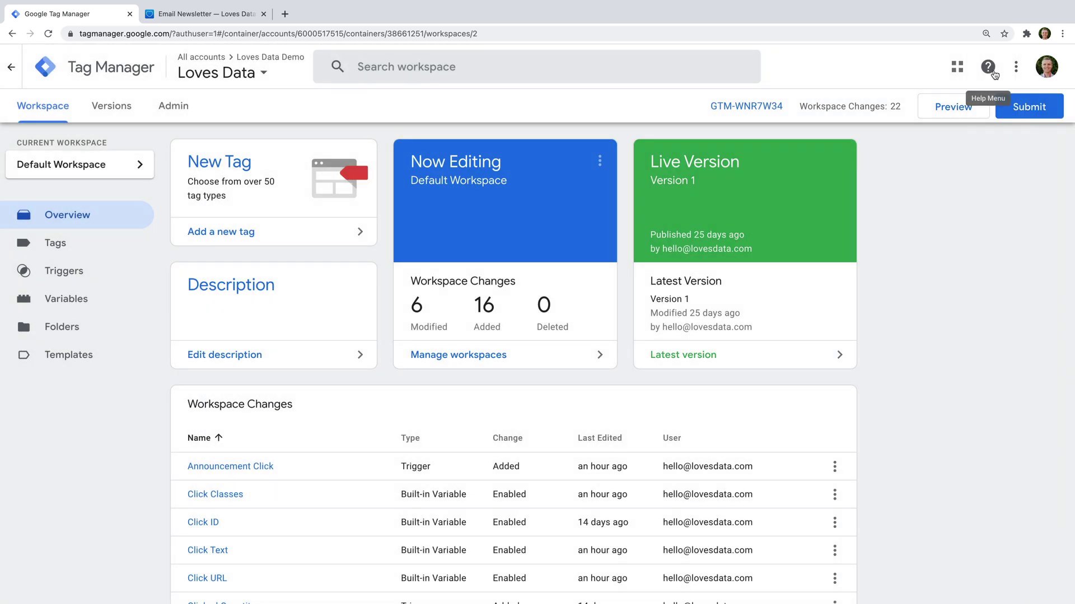
pyautogui.click(957, 107)
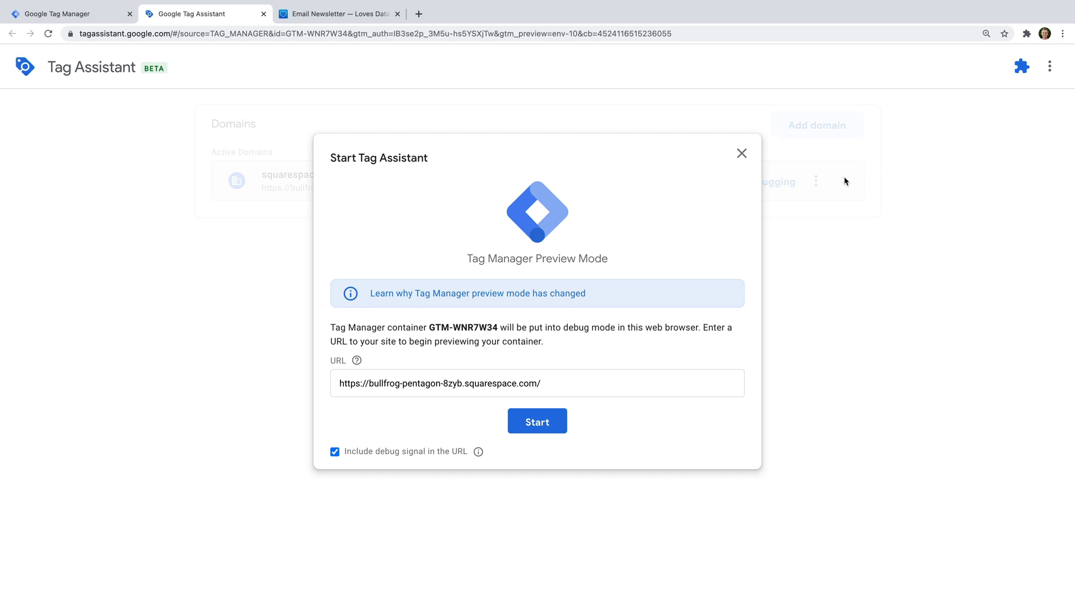
# Step: Connect the debugger to the site and go to the Email Newsletter page
pyautogui.click(550, 423)
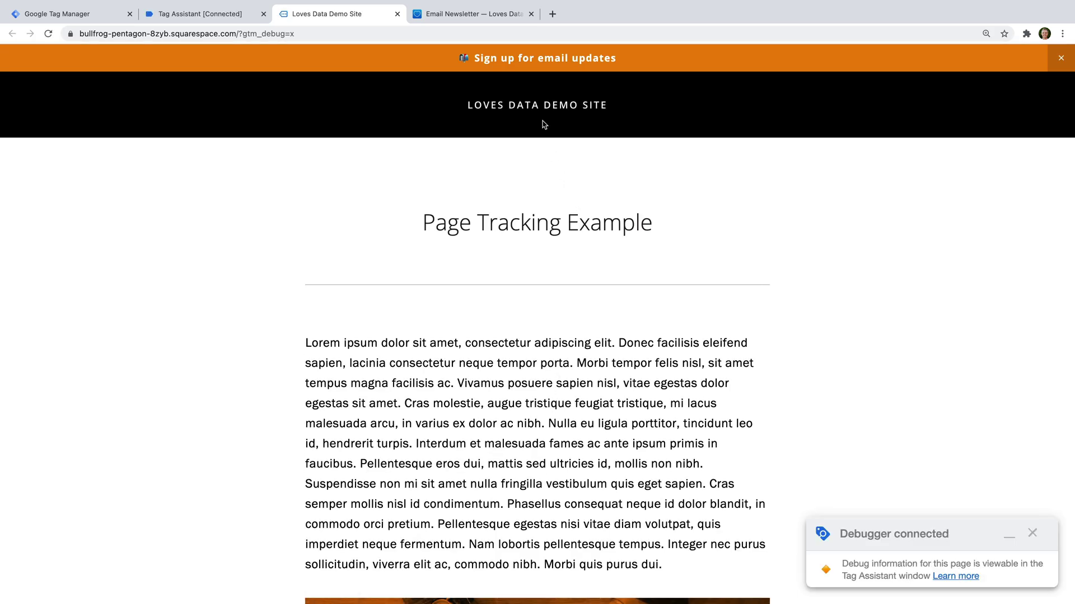
pyautogui.moveTo(543, 110)
pyautogui.click(548, 261)
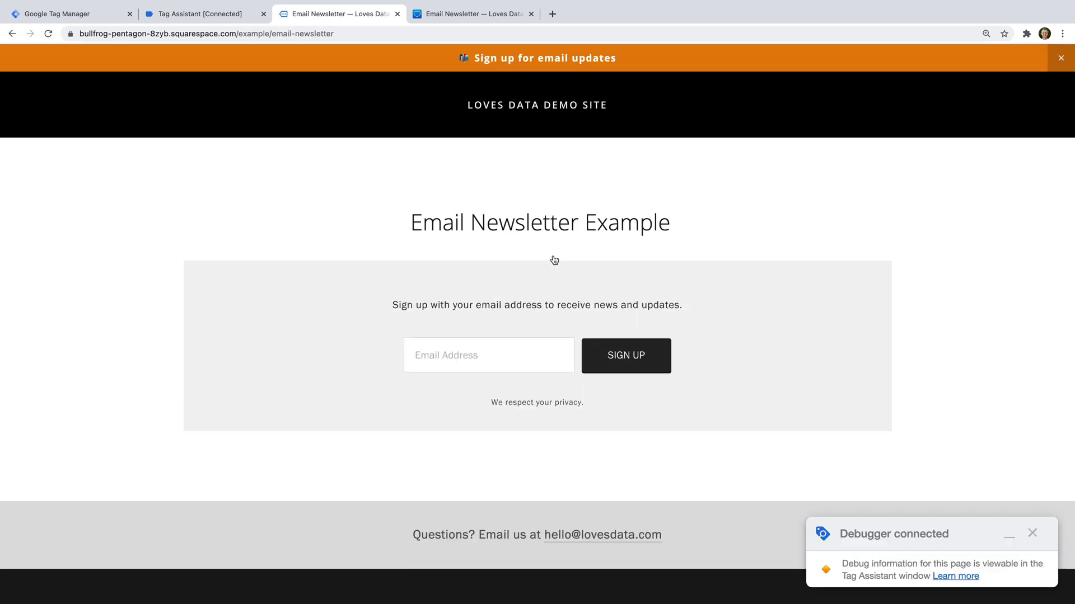
# Step: Submit a test email address in the newsletter signup, then return to Tag Assistant
pyautogui.click(520, 347)
pyautogui.click(636, 364)
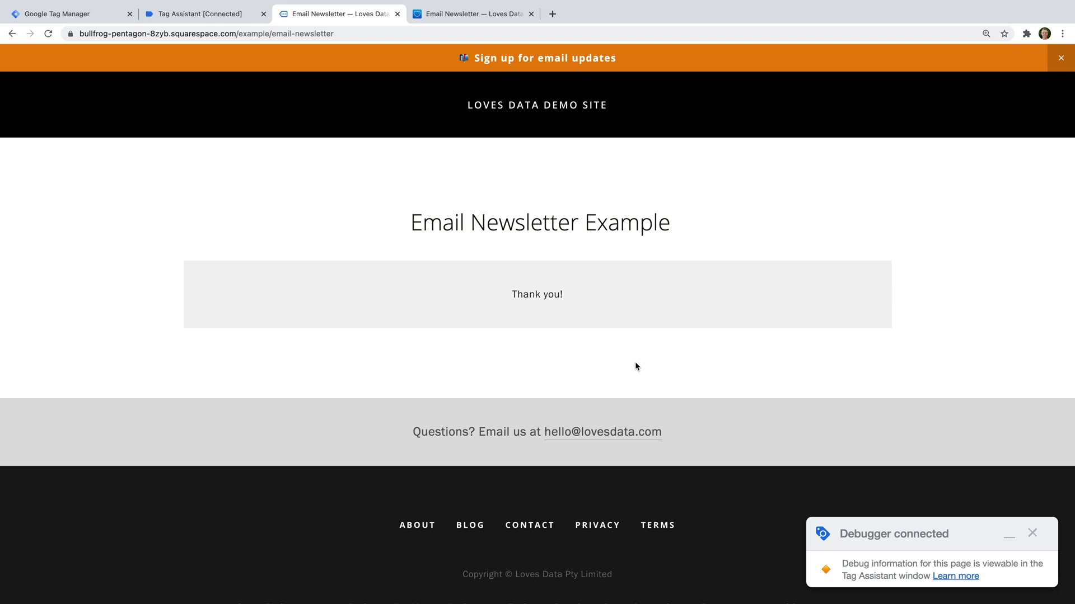
pyautogui.click(224, 20)
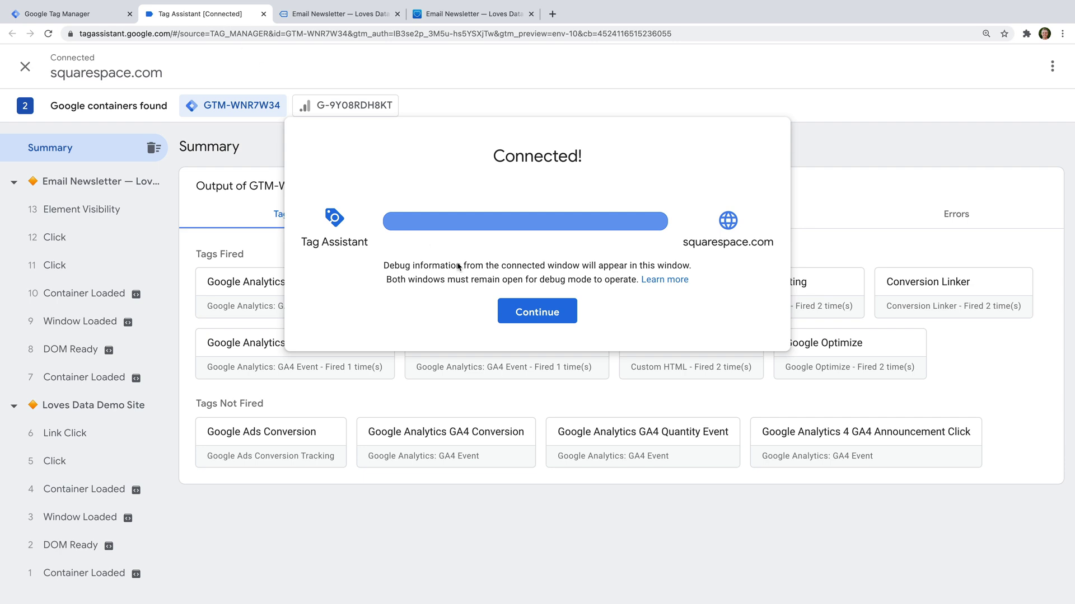
# Step: Dismiss the Connected! notice and view the fired GA4 Newsletter Form tag's details
pyautogui.click(530, 311)
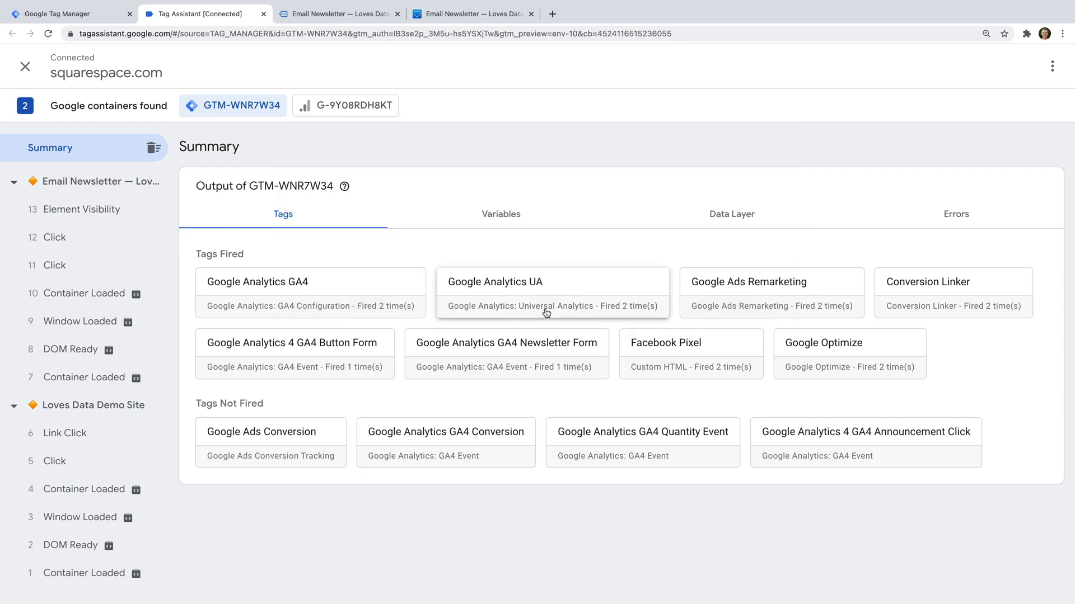
pyautogui.click(586, 358)
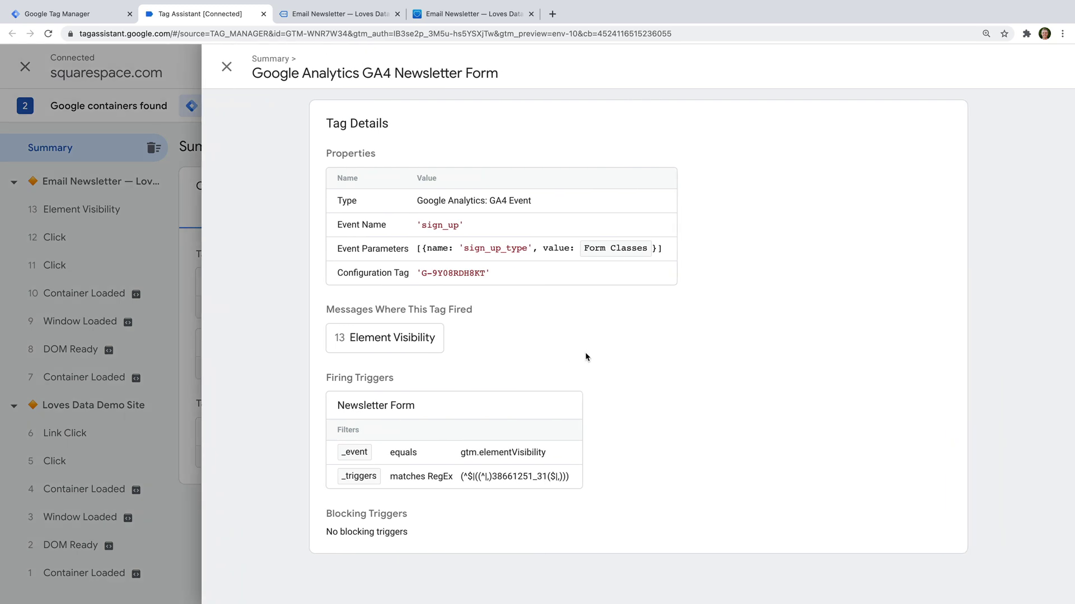